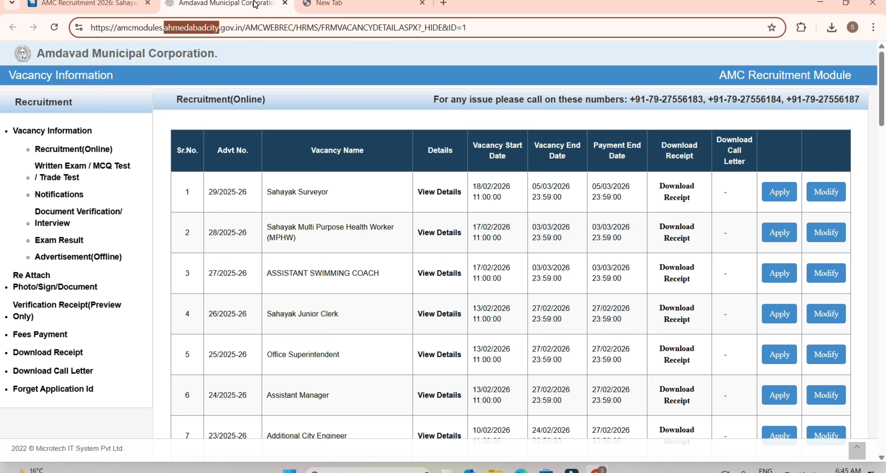
Search the web for ahmedabadcity in the new tab and open the ahmedabadcity.gov.in website
{"action": "left_click", "coordinate": [323, 3]}
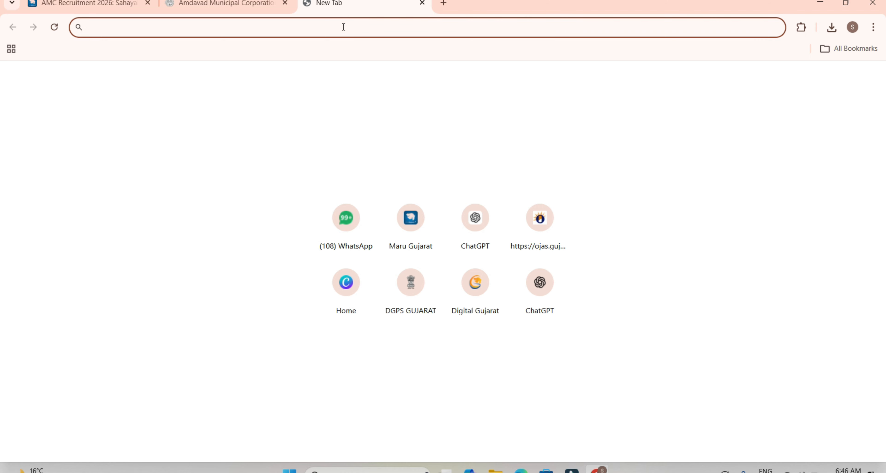
{"action": "type", "text": "ahmedabadcity"}
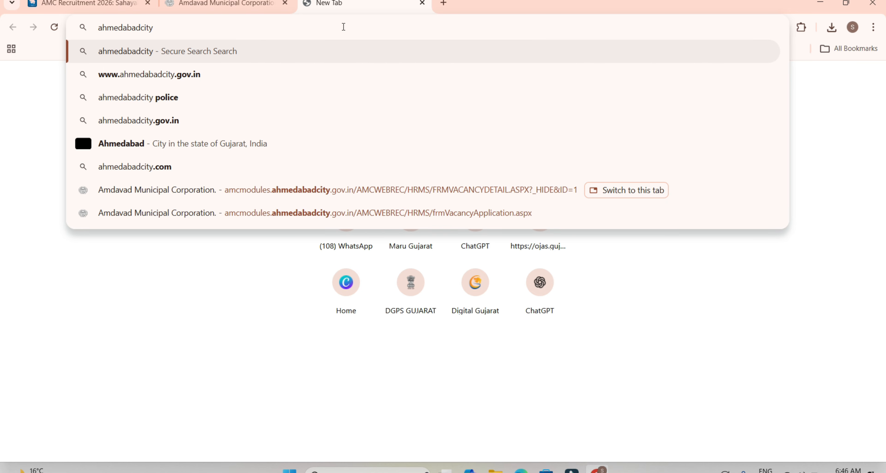
{"action": "key", "text": "Return"}
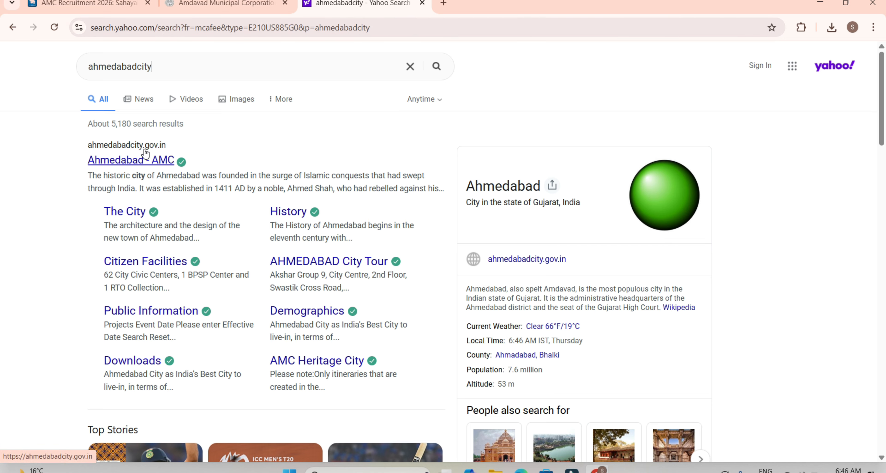
{"action": "left_click", "coordinate": [140, 142]}
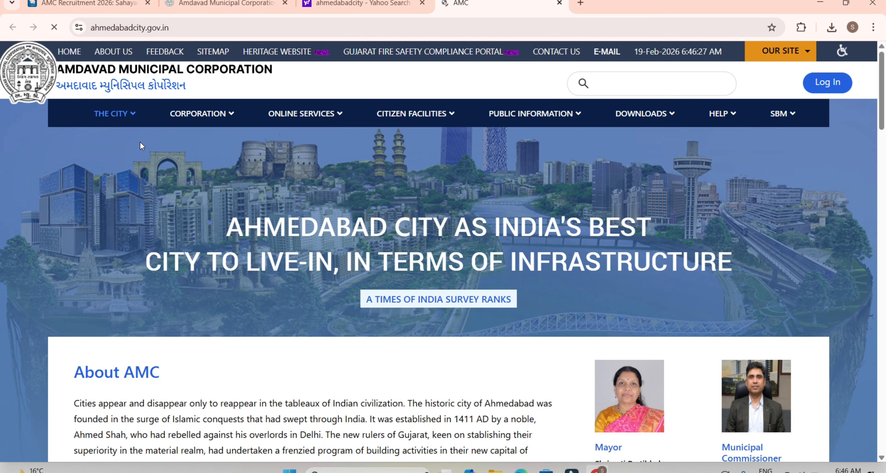
Open the Recruitment & Results page under Public Information and look through the online vacancy list
{"action": "mouse_move", "coordinate": [547, 122]}
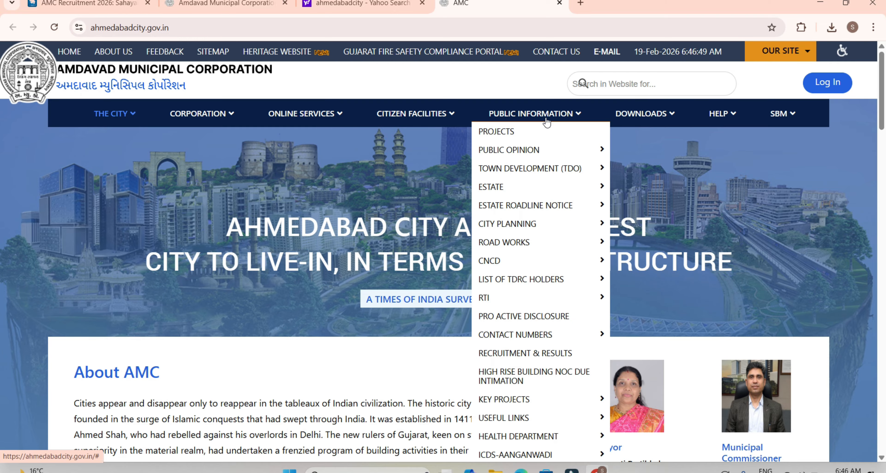
{"action": "left_click", "coordinate": [534, 353]}
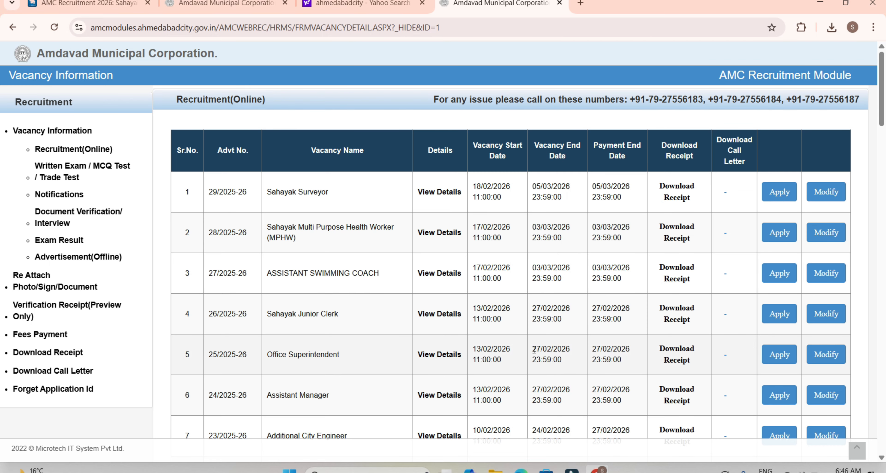
{"action": "scroll", "coordinate": [534, 349], "scroll_direction": "down", "scroll_amount": 1}
{"action": "scroll", "coordinate": [534, 352], "scroll_direction": "down", "scroll_amount": 1}
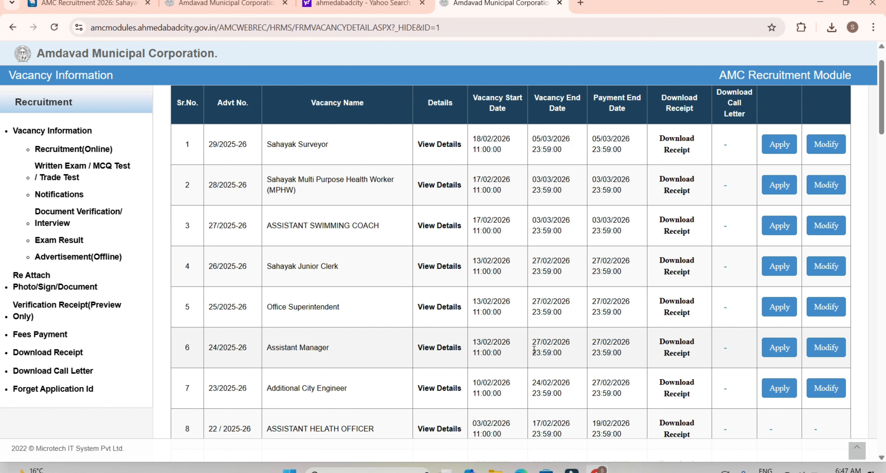
{"action": "scroll", "coordinate": [534, 350], "scroll_direction": "down", "scroll_amount": 9}
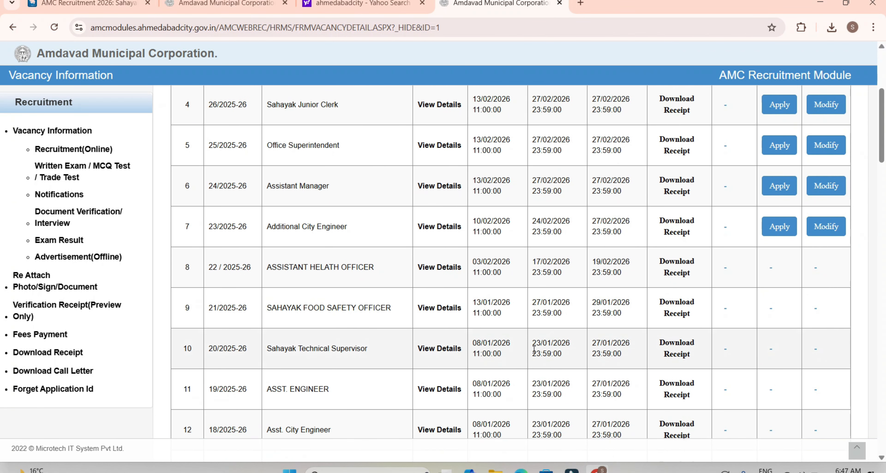
{"action": "scroll", "coordinate": [534, 349], "scroll_direction": "up", "scroll_amount": 6}
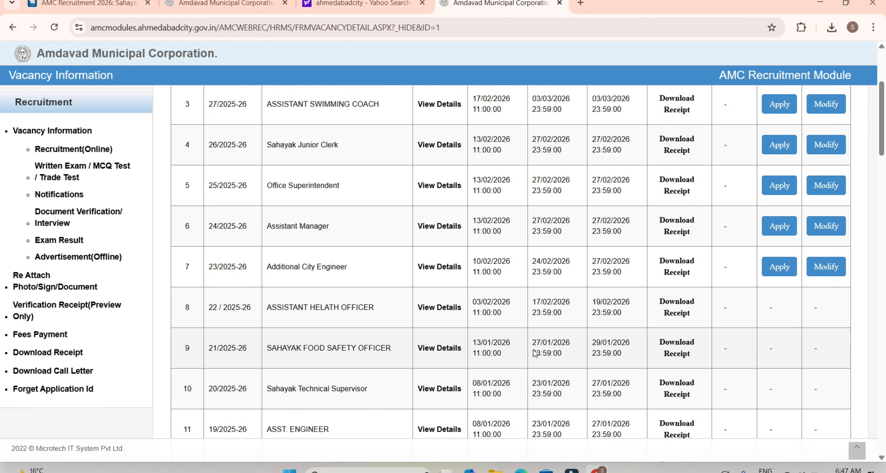
{"action": "scroll", "coordinate": [534, 351], "scroll_direction": "up", "scroll_amount": 4}
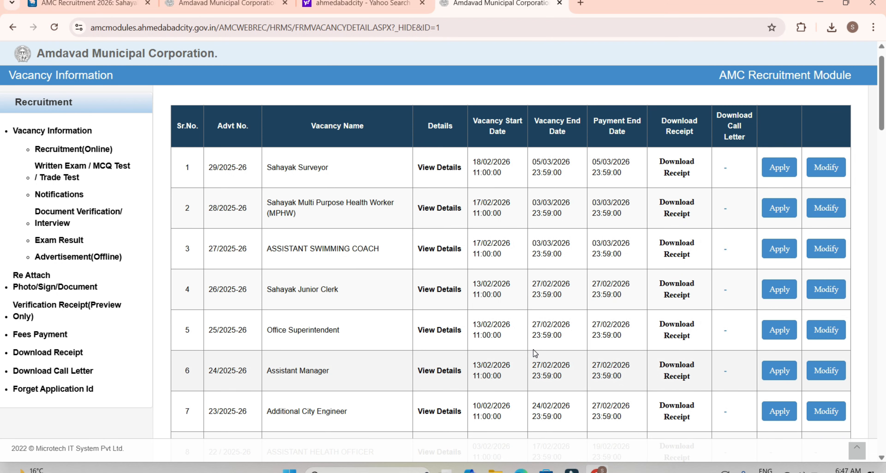
Examine the names of the vacancies open for application, from Sahayak Surveyor to Additional City Engineer
{"action": "left_click", "coordinate": [262, 161]}
{"action": "left_click_drag", "start_coordinate": [262, 161], "coordinate": [333, 168]}
{"action": "left_click_drag", "start_coordinate": [267, 202], "coordinate": [387, 205]}
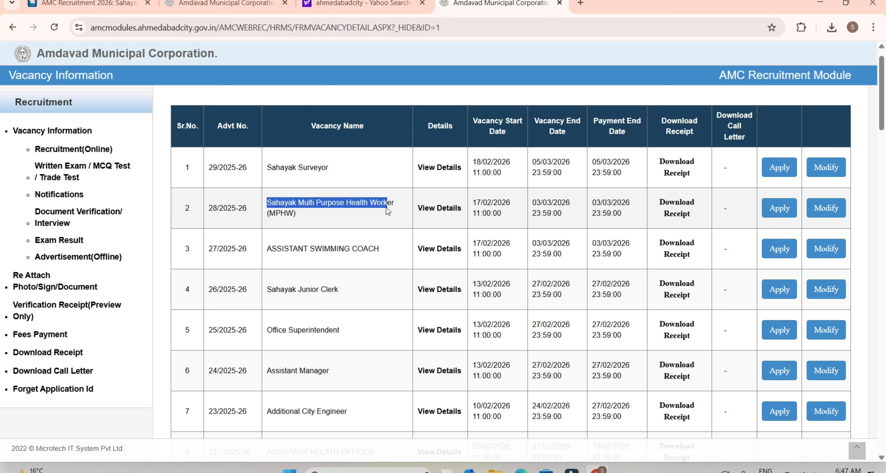
{"action": "left_click_drag", "start_coordinate": [268, 244], "coordinate": [390, 250]}
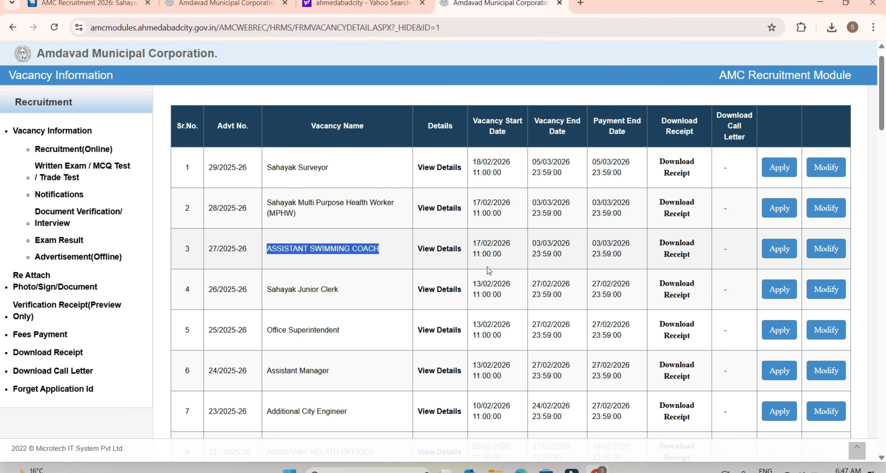
{"action": "left_click", "coordinate": [270, 290]}
{"action": "left_click_drag", "start_coordinate": [270, 290], "coordinate": [340, 291]}
{"action": "left_click", "coordinate": [261, 331]}
{"action": "left_click_drag", "start_coordinate": [261, 332], "coordinate": [330, 331]}
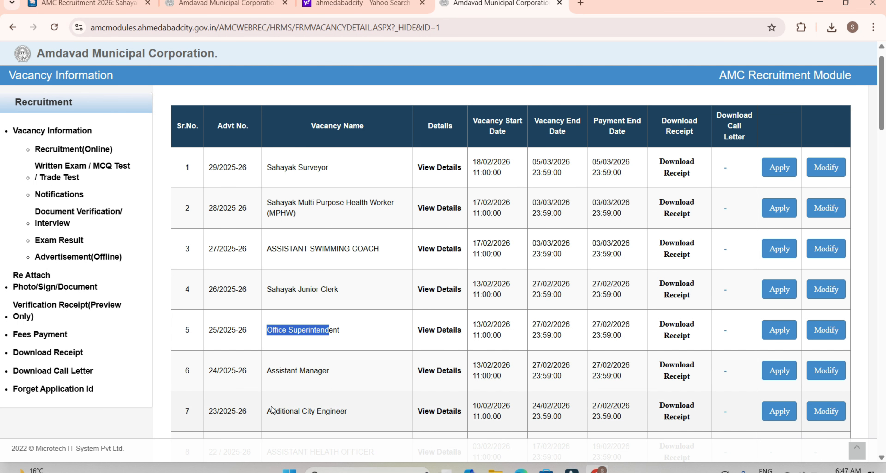
{"action": "left_click_drag", "start_coordinate": [266, 411], "coordinate": [361, 413]}
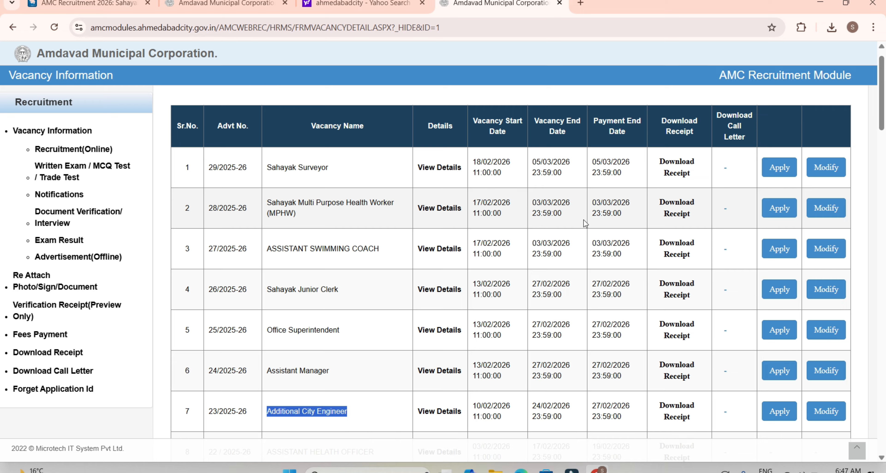
View the details of the Sahayak Multi Purpose Health Worker (MPHW) vacancy and read its qualification, pay and age requirements
{"action": "left_click", "coordinate": [439, 208]}
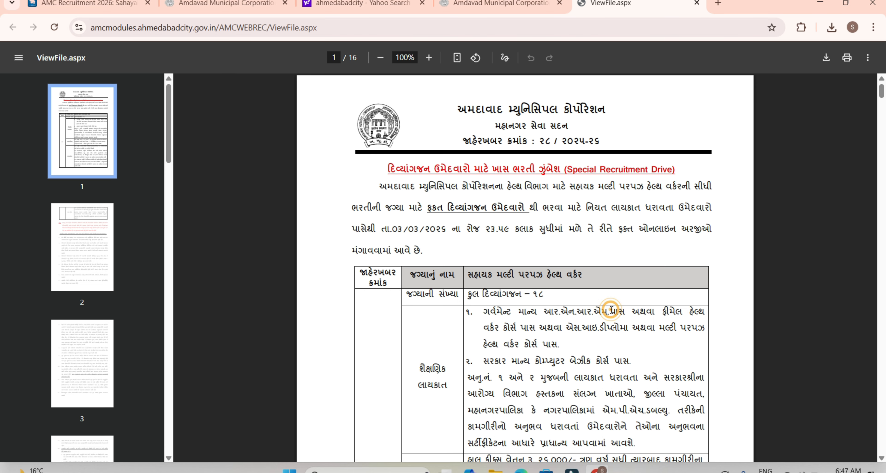
{"action": "scroll", "coordinate": [611, 309], "scroll_direction": "down", "scroll_amount": 1}
{"action": "scroll", "coordinate": [612, 310], "scroll_direction": "down", "scroll_amount": 1}
{"action": "scroll", "coordinate": [611, 309], "scroll_direction": "down", "scroll_amount": 2}
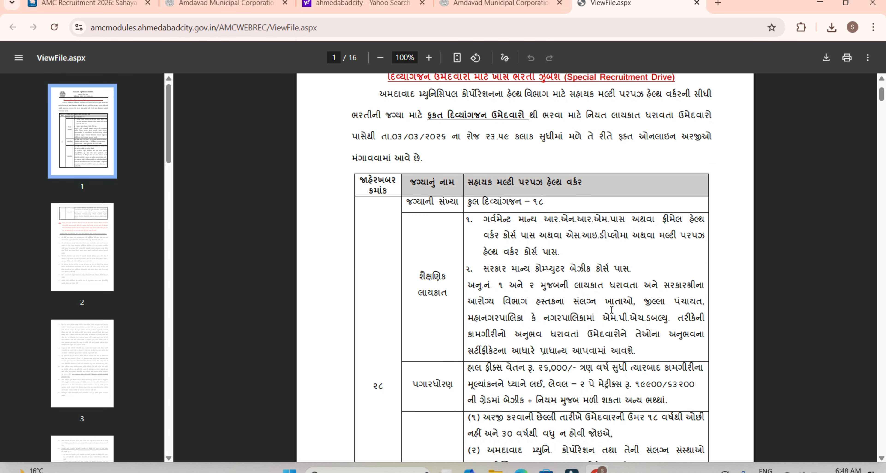
{"action": "scroll", "coordinate": [611, 310], "scroll_direction": "down", "scroll_amount": 1}
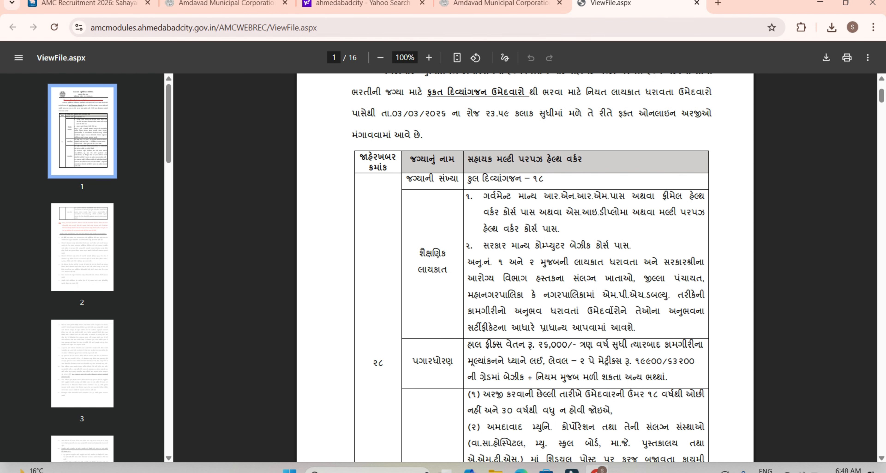
{"action": "scroll", "coordinate": [611, 310], "scroll_direction": "down", "scroll_amount": 2}
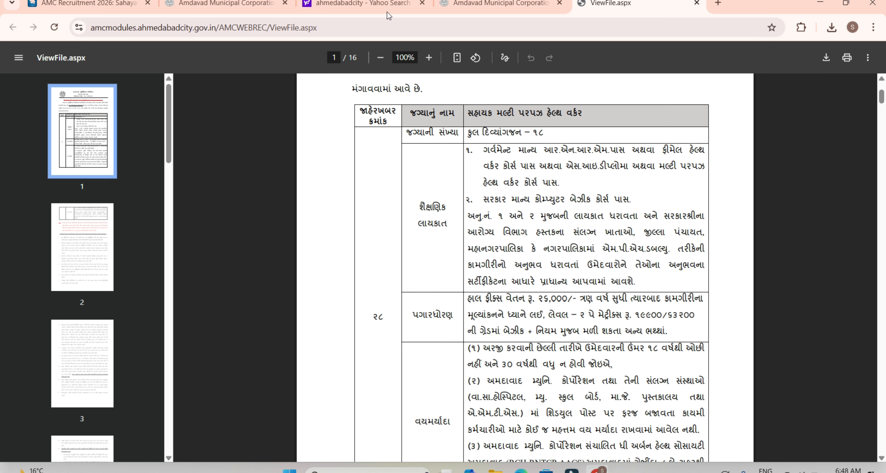
Return to the vacancy list, start an application for Sahayak Multi Purpose Health Worker (MPHW) and set the title to Mr
{"action": "left_click", "coordinate": [469, 7]}
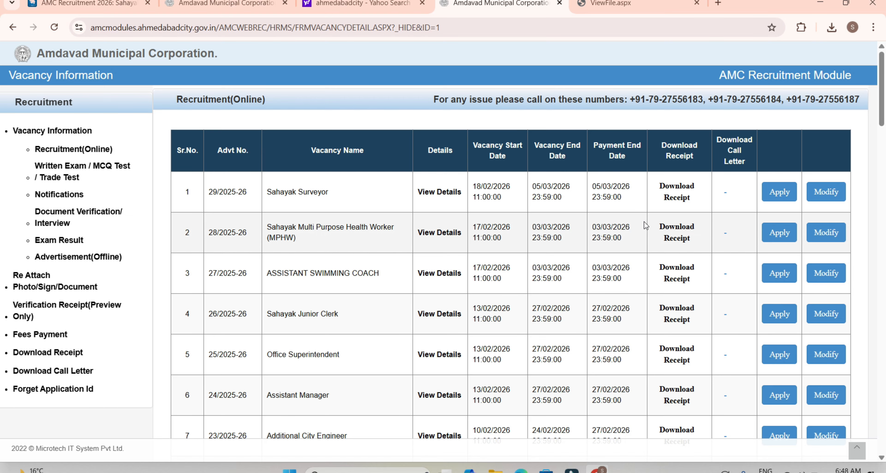
{"action": "left_click", "coordinate": [779, 234]}
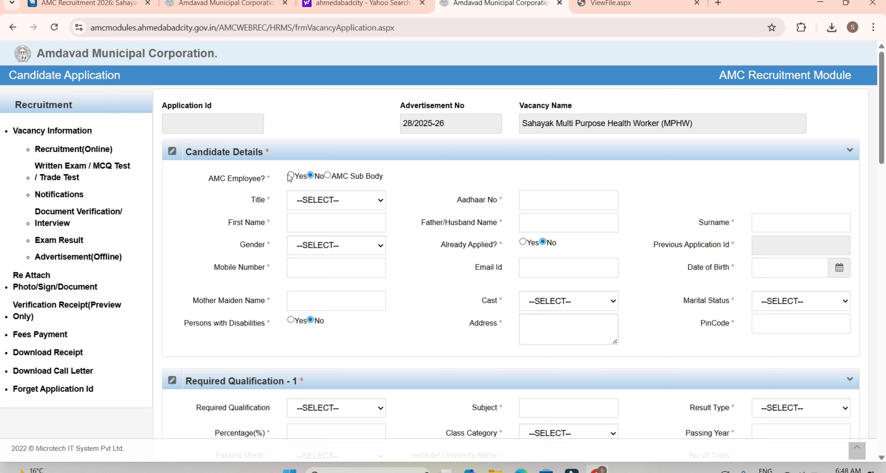
{"action": "left_click", "coordinate": [307, 199]}
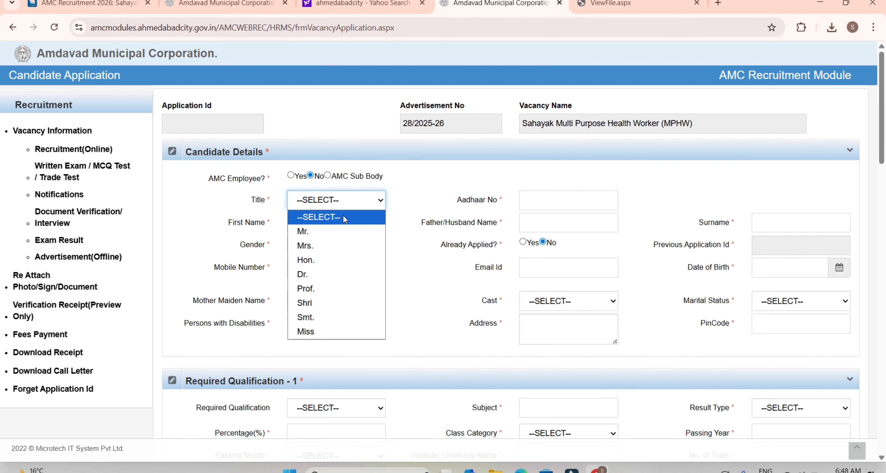
{"action": "left_click", "coordinate": [320, 231]}
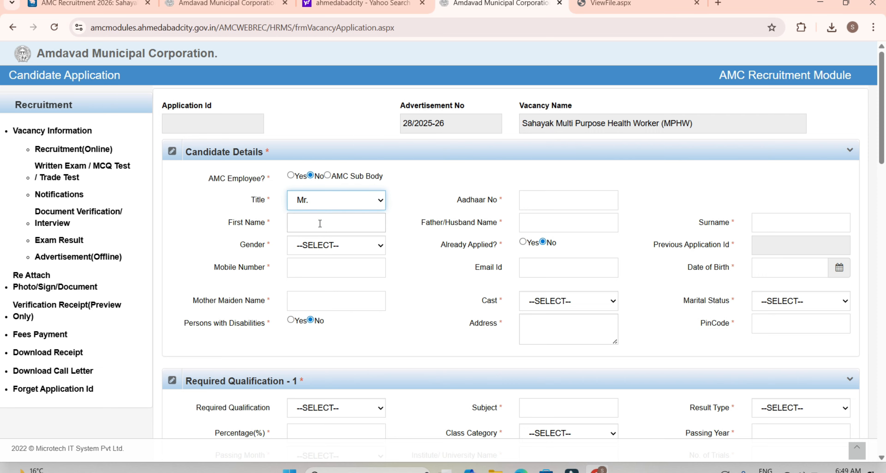
Fill in the candidate's first name and e-mail from the saved autofill entry and set the gender to MALE
{"action": "left_click", "coordinate": [319, 223]}
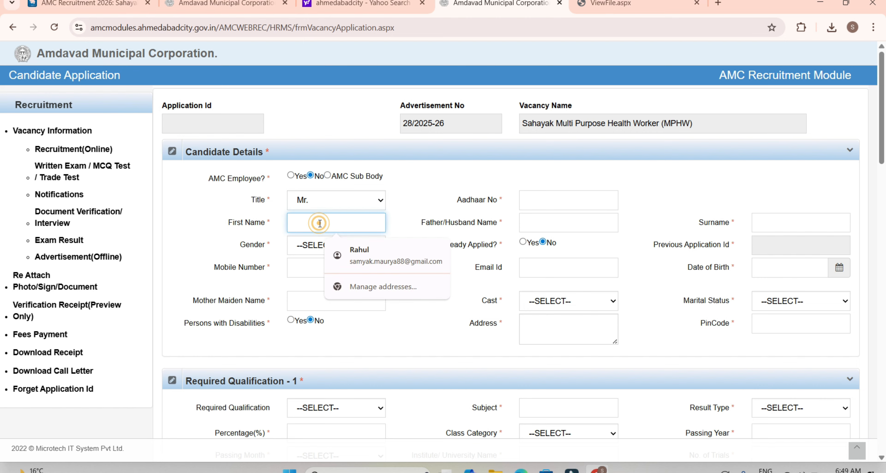
{"action": "left_click", "coordinate": [393, 244]}
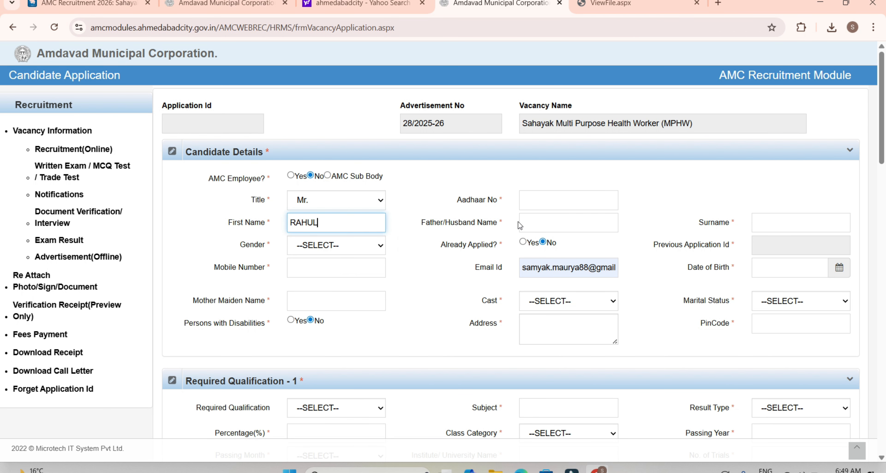
{"action": "left_click", "coordinate": [530, 221]}
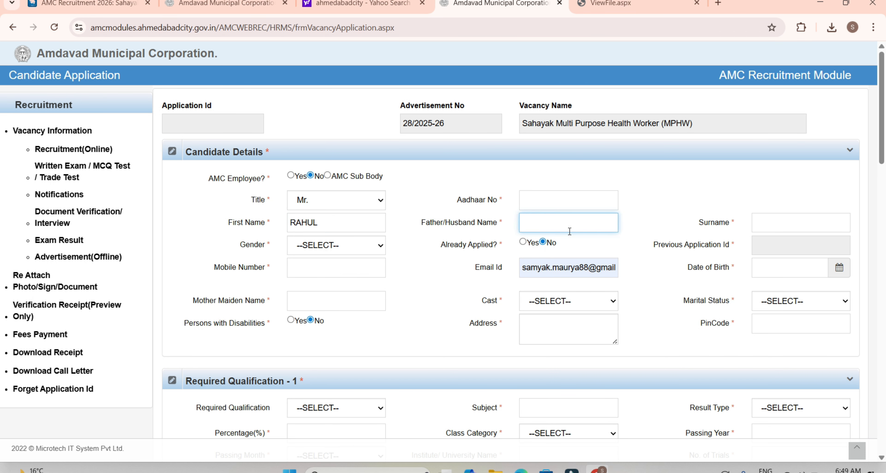
{"action": "left_click", "coordinate": [767, 218]}
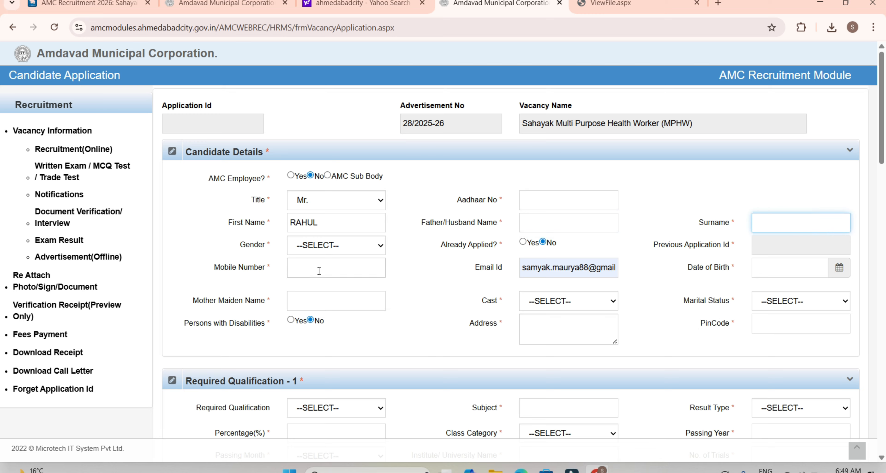
{"action": "left_click", "coordinate": [319, 252]}
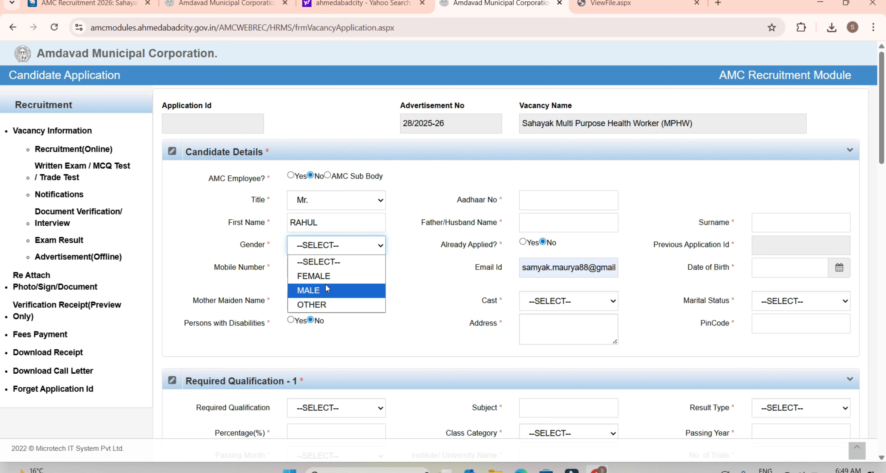
{"action": "left_click", "coordinate": [323, 290]}
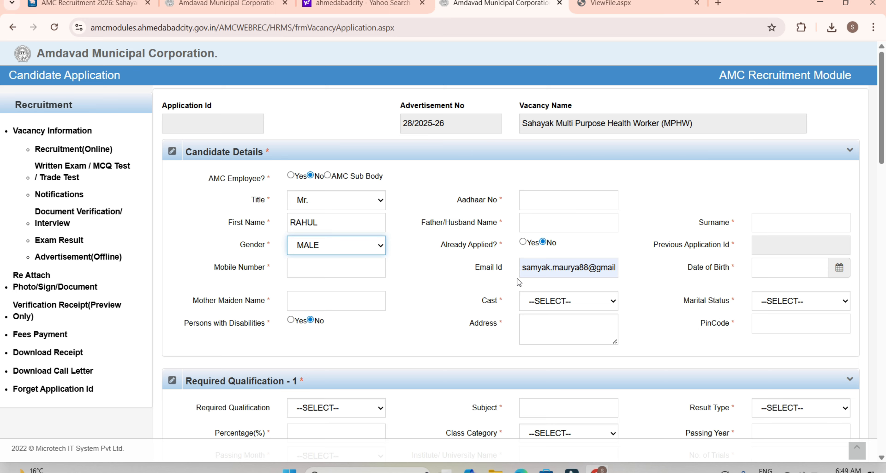
Check the date of birth calendar without choosing a date, and set the candidate's Cast to SC
{"action": "left_click", "coordinate": [773, 267]}
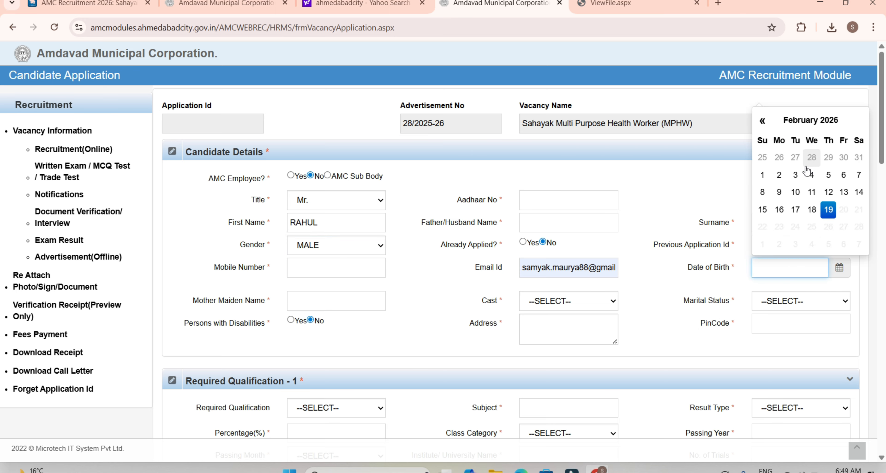
{"action": "left_click", "coordinate": [432, 317]}
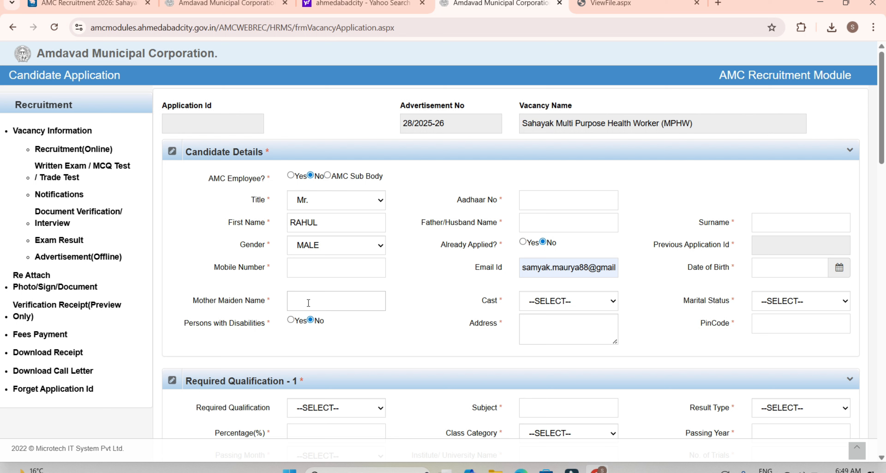
{"action": "left_click", "coordinate": [594, 296]}
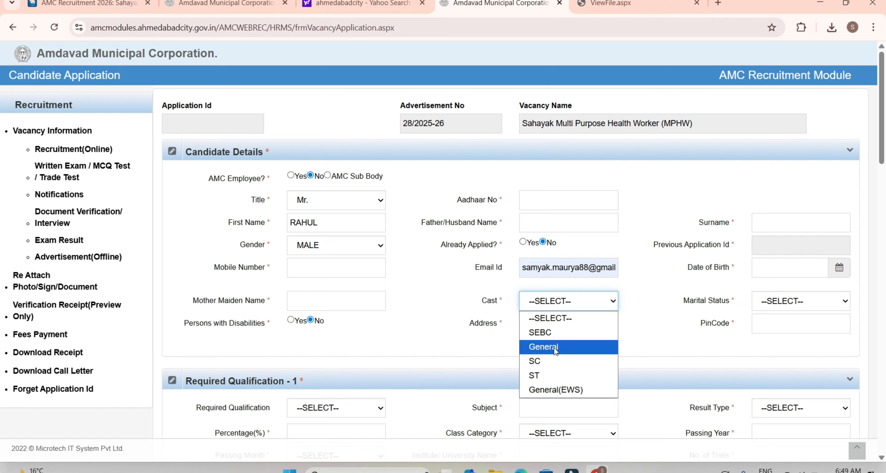
{"action": "left_click", "coordinate": [551, 362]}
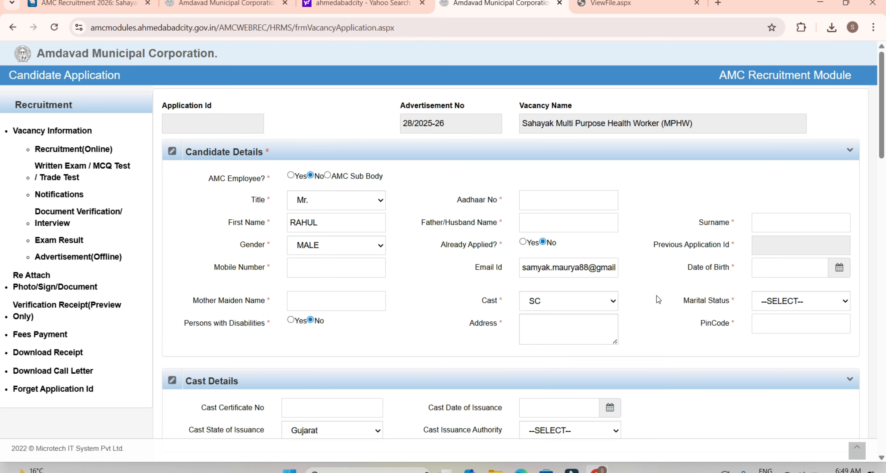
Set the marital status to Married and choose Yes for Persons with Disabilities
{"action": "left_click", "coordinate": [767, 302]}
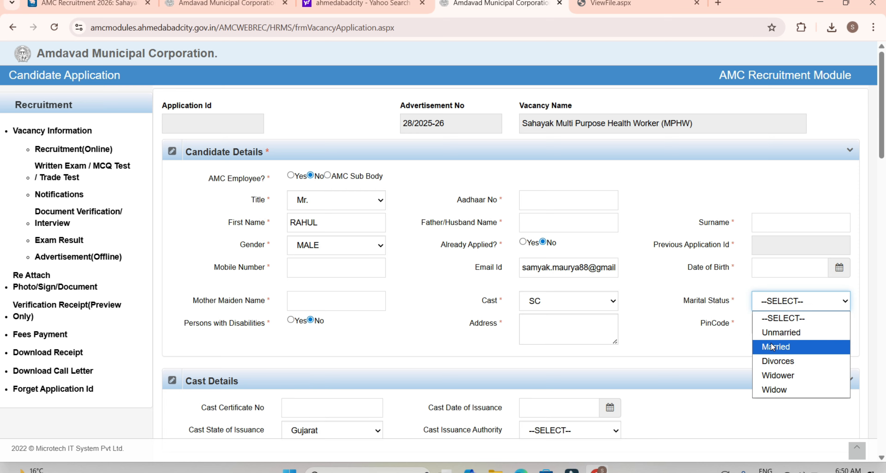
{"action": "left_click", "coordinate": [766, 365]}
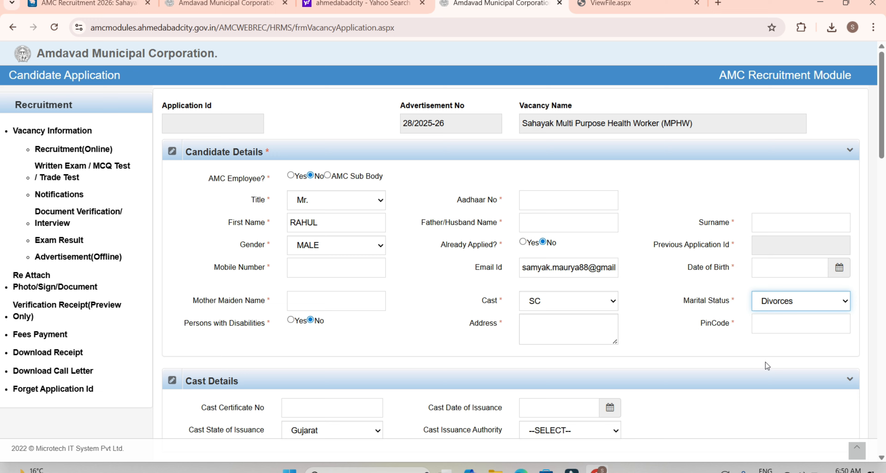
{"action": "left_click", "coordinate": [775, 304]}
{"action": "left_click", "coordinate": [779, 347]}
{"action": "left_click", "coordinate": [292, 319]}
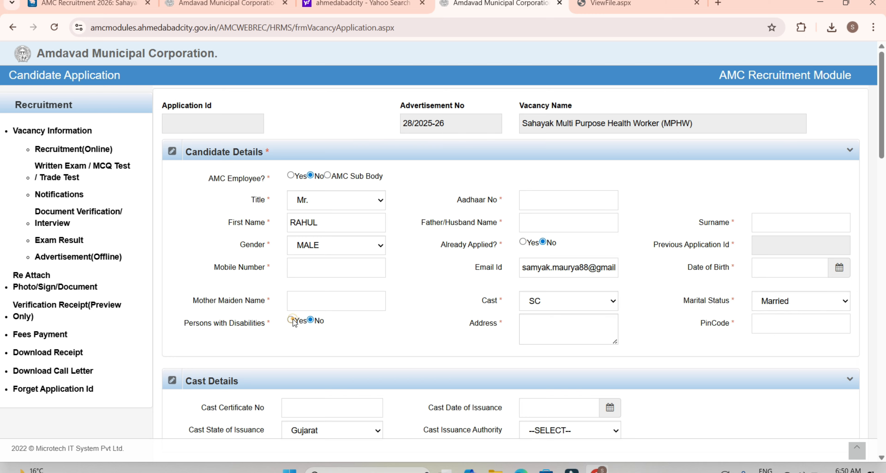
Look through the disability percentage, certificate date of issuance and Disability Type choices without entering anything
{"action": "left_click", "coordinate": [352, 324]}
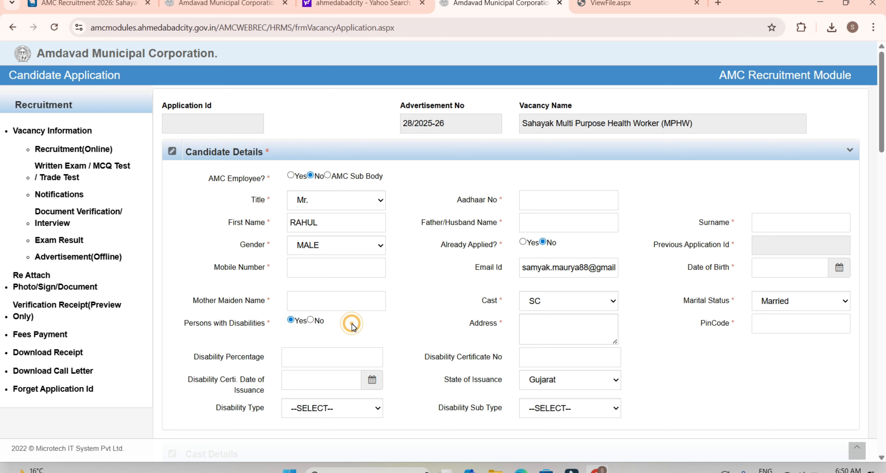
{"action": "left_click", "coordinate": [356, 326]}
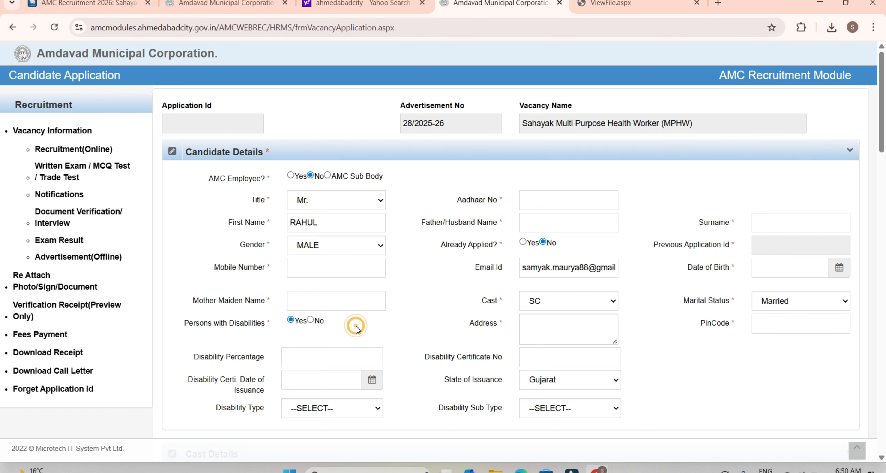
{"action": "scroll", "coordinate": [356, 327], "scroll_direction": "down", "scroll_amount": 1}
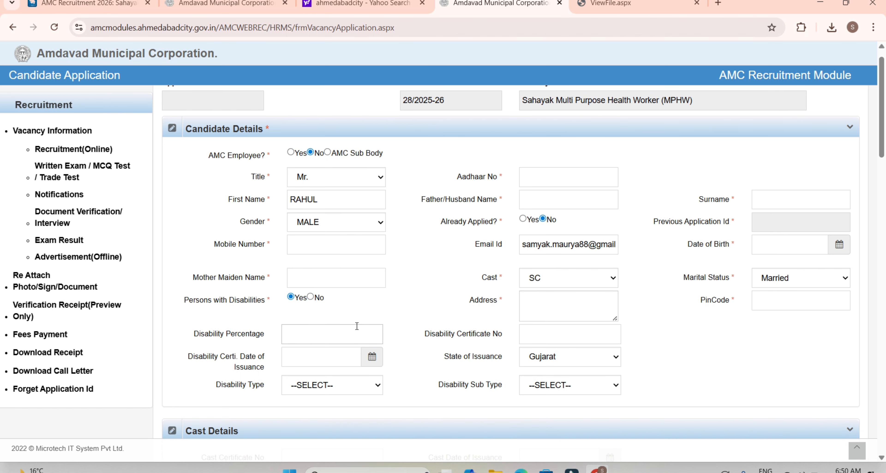
{"action": "left_click", "coordinate": [304, 338]}
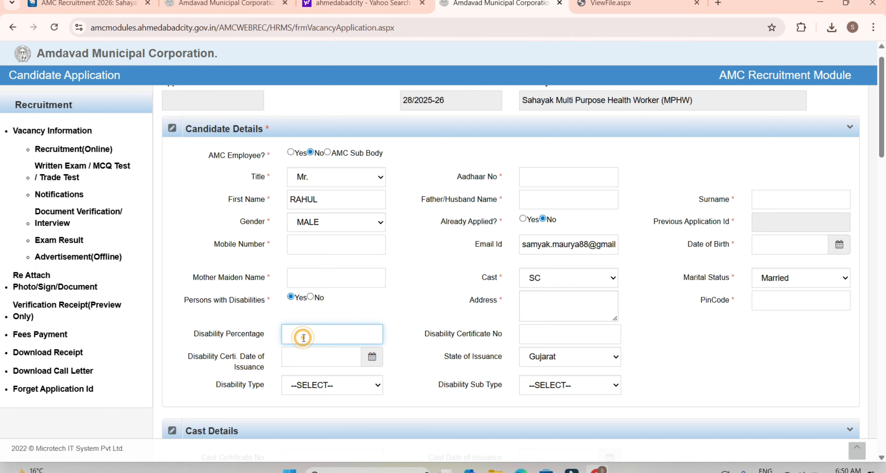
{"action": "left_click", "coordinate": [314, 361]}
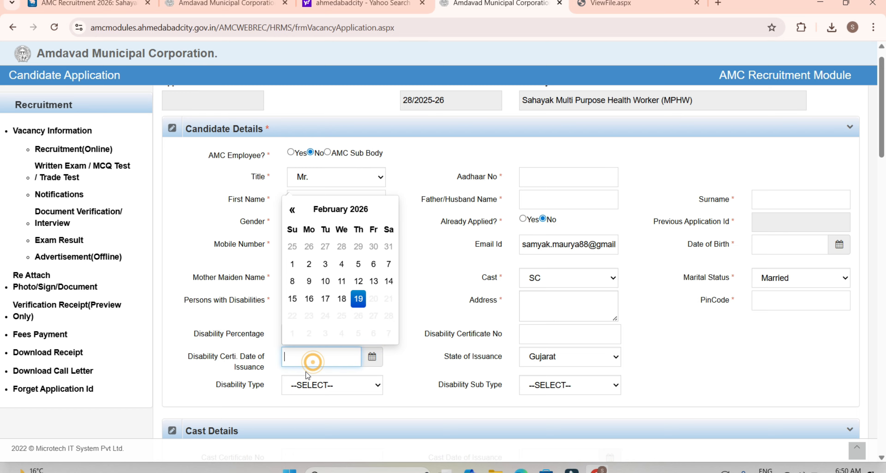
{"action": "left_click", "coordinate": [308, 384]}
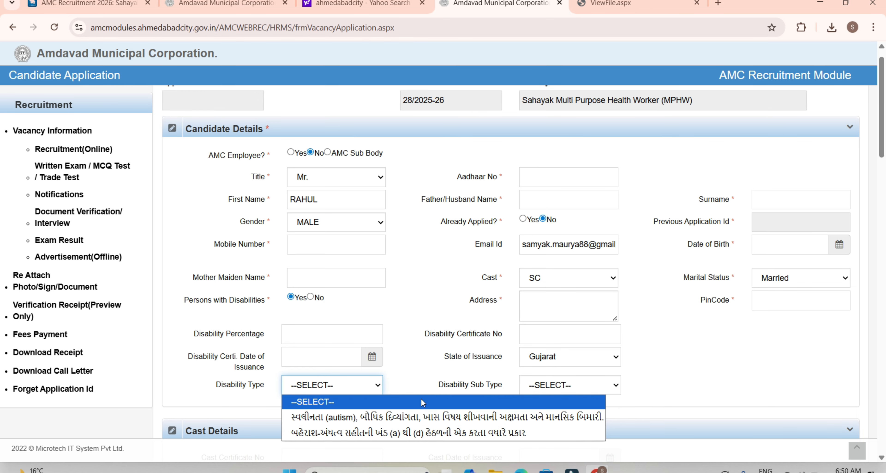
{"action": "left_click", "coordinate": [419, 379]}
{"action": "left_click", "coordinate": [419, 378]}
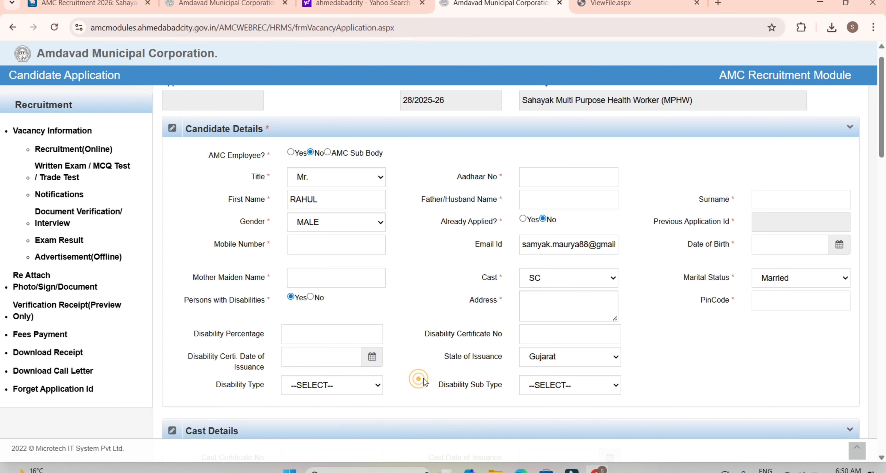
Choose Gujarat as the disability certificate's State of Issuance and check the Disability Sub Type choices
{"action": "left_click", "coordinate": [571, 359]}
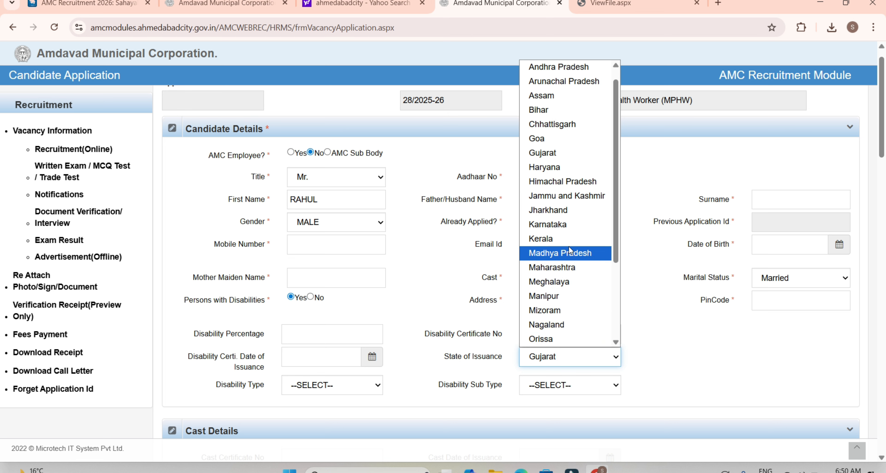
{"action": "left_click", "coordinate": [568, 159]}
{"action": "left_click", "coordinate": [540, 301]}
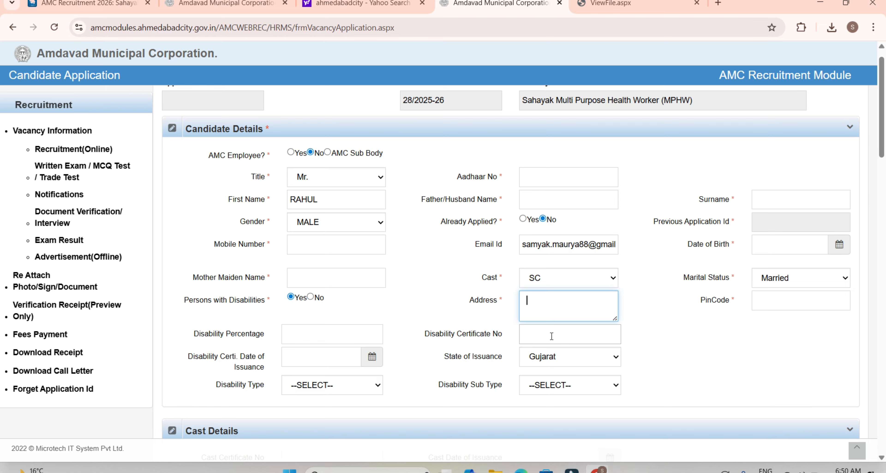
{"action": "left_click", "coordinate": [568, 385]}
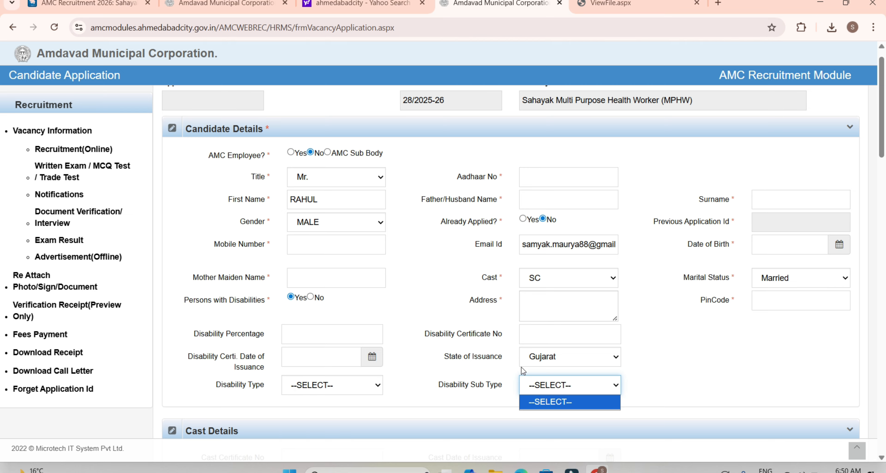
{"action": "left_click", "coordinate": [407, 402]}
Try the autism option as the Disability Type and check which sub types it offers
{"action": "left_click", "coordinate": [333, 388]}
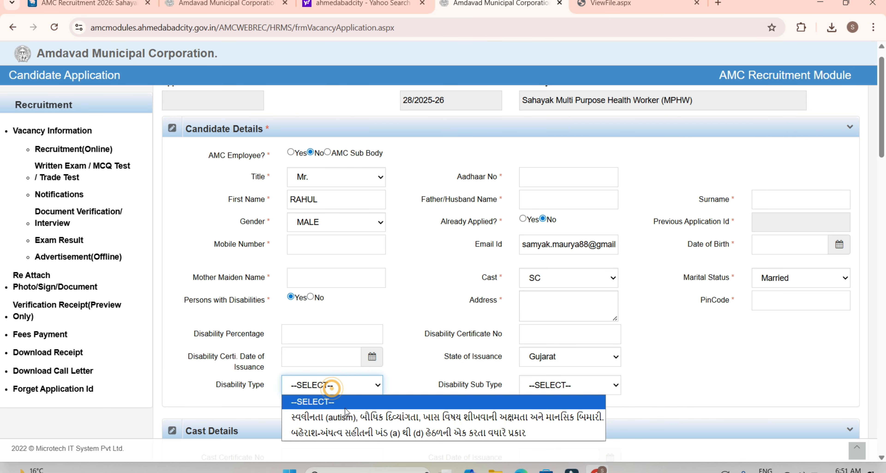
{"action": "left_click", "coordinate": [344, 411]}
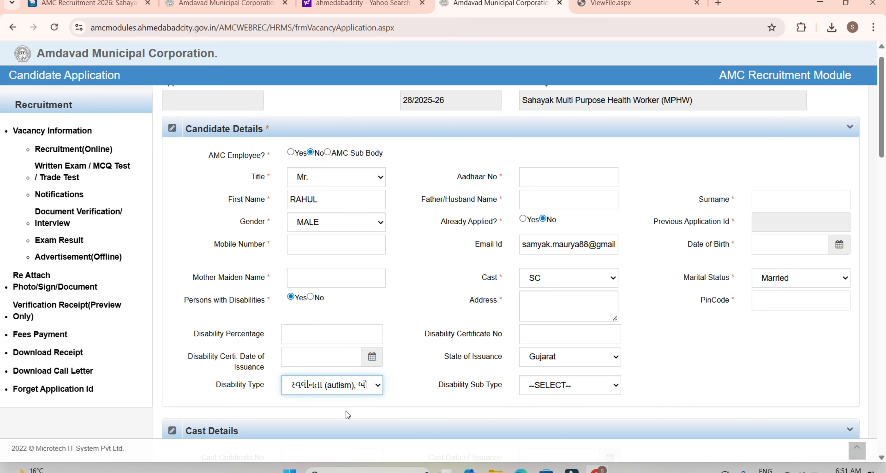
{"action": "left_click", "coordinate": [551, 386]}
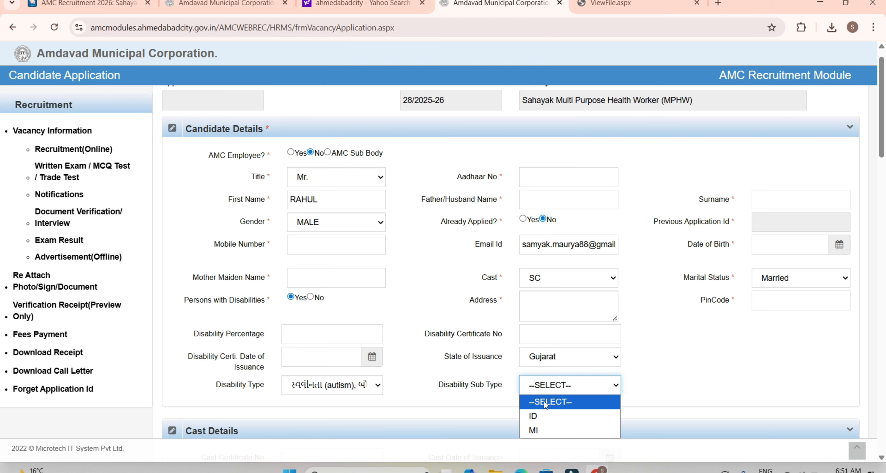
{"action": "left_click", "coordinate": [369, 391]}
Set the Disability Type to the multiple-disabilities option including deaf-blindness and the Disability Sub Type to MD
{"action": "left_click", "coordinate": [370, 390]}
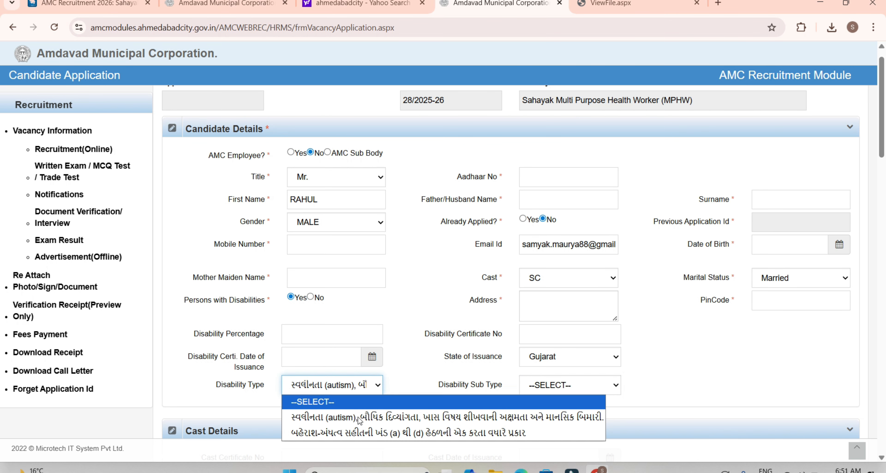
{"action": "left_click", "coordinate": [344, 433]}
{"action": "left_click", "coordinate": [563, 388]}
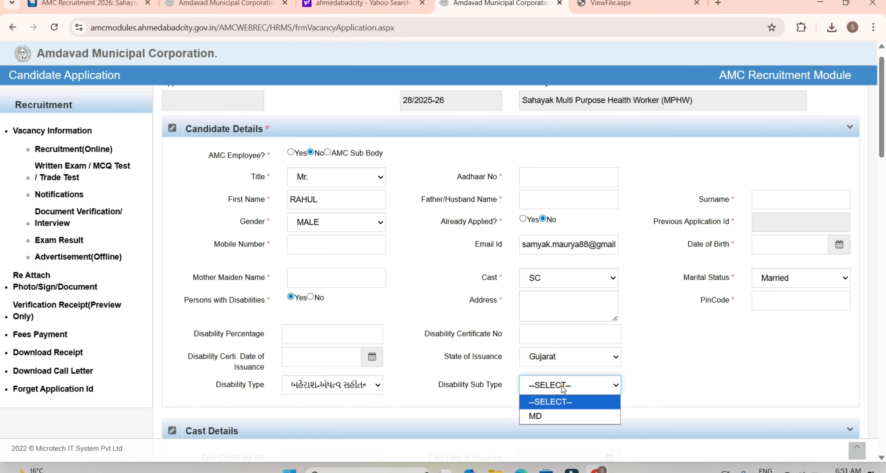
{"action": "left_click", "coordinate": [551, 412]}
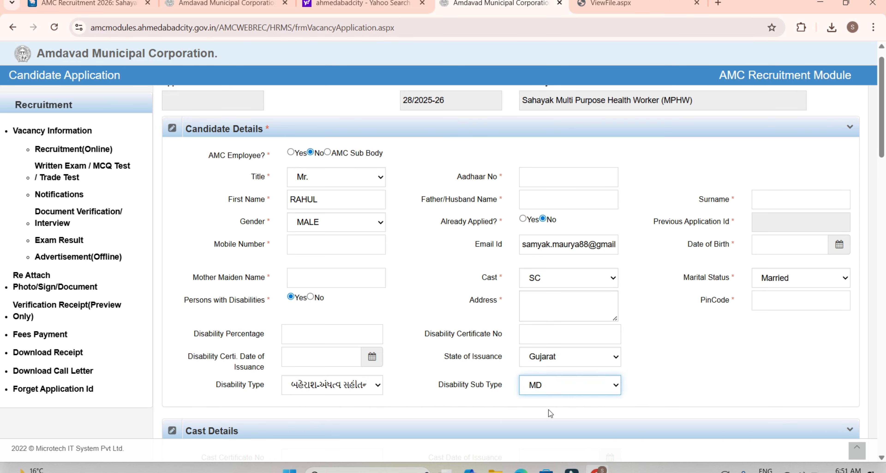
{"action": "left_click", "coordinate": [502, 395]}
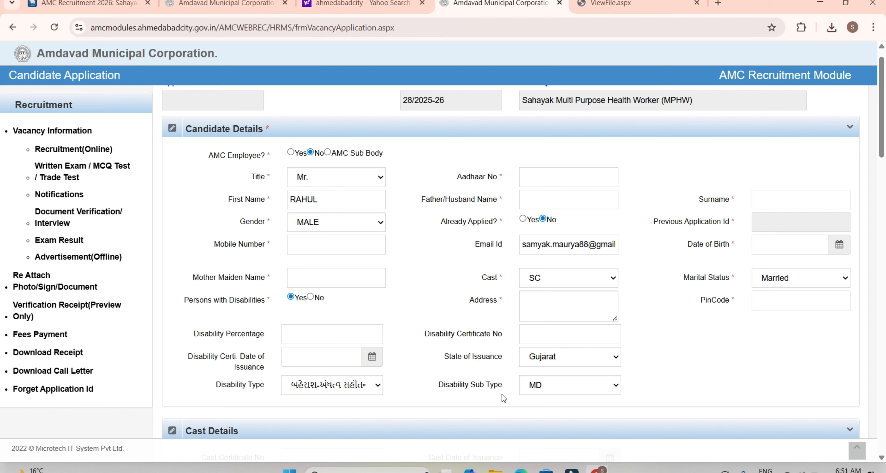
Set the Cast Issuance Authority in the Cast Details to Dist. Social Welfare Officer
{"action": "scroll", "coordinate": [502, 394], "scroll_direction": "down", "scroll_amount": 8}
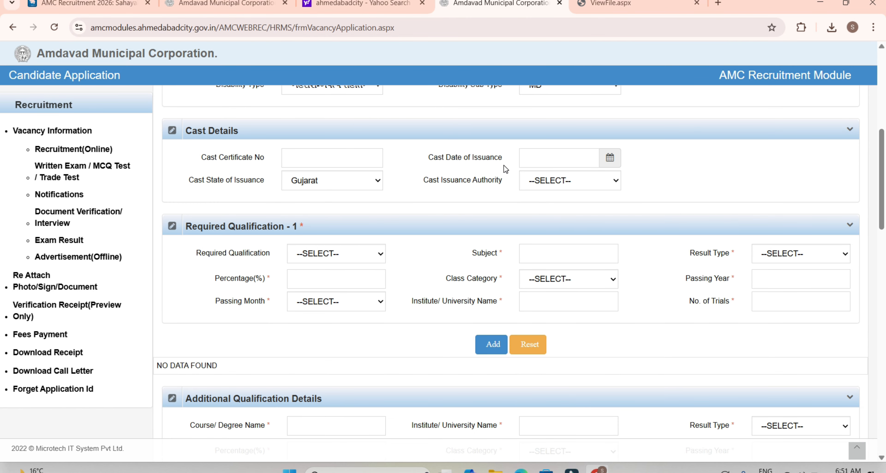
{"action": "left_click", "coordinate": [545, 181]}
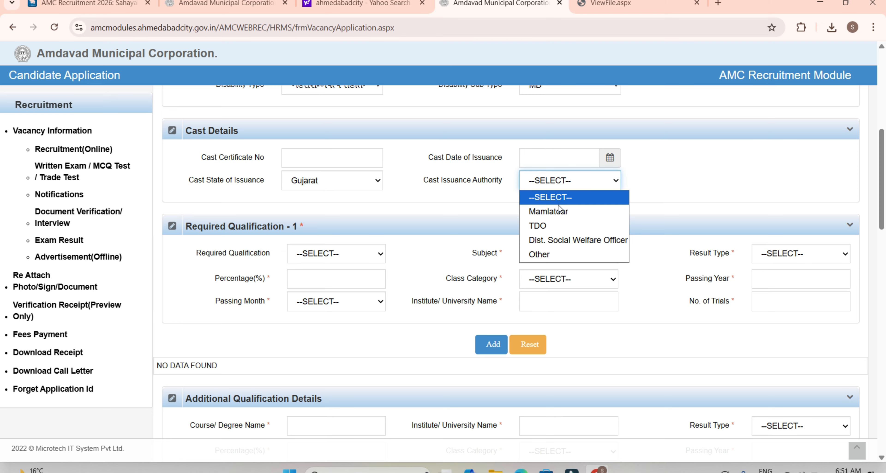
{"action": "left_click", "coordinate": [547, 237]}
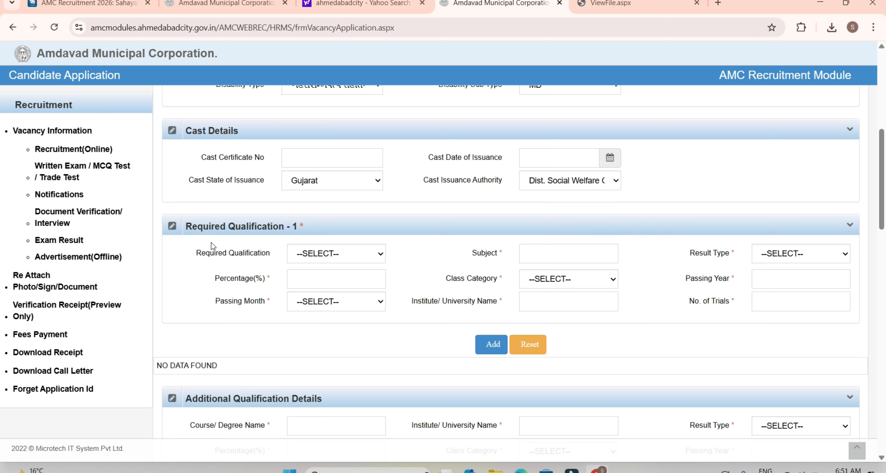
Set the Required Qualification to Sanitary Inspectors' Diploma Course ( S. I. ) and check the Result Type choices without picking one
{"action": "left_click", "coordinate": [342, 252]}
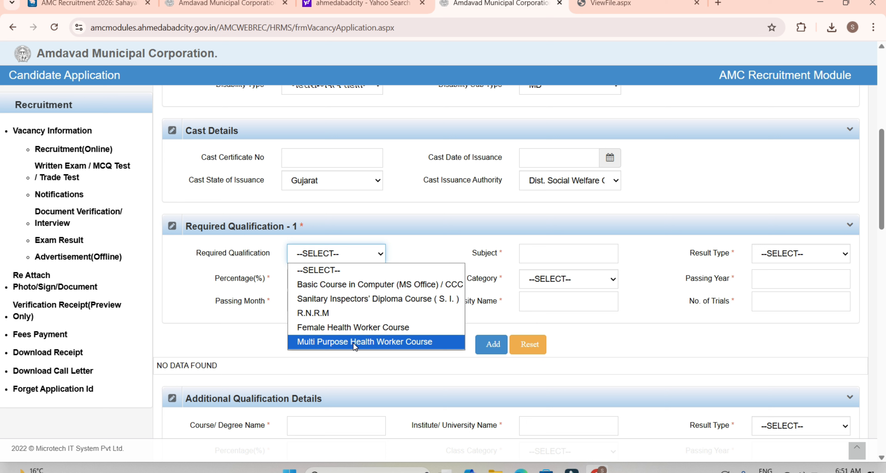
{"action": "left_click", "coordinate": [391, 305]}
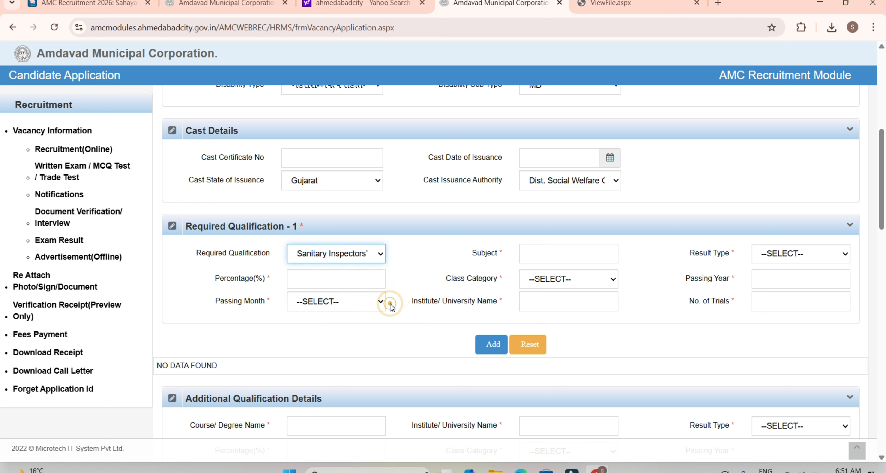
{"action": "left_click", "coordinate": [538, 256]}
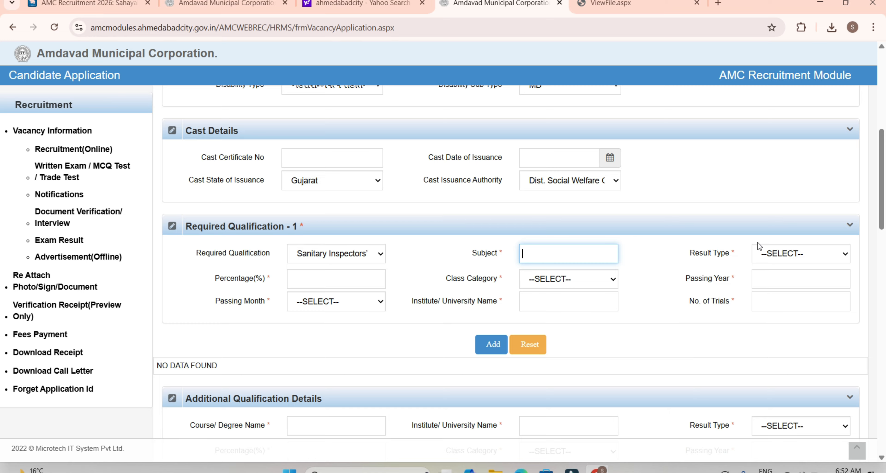
{"action": "left_click", "coordinate": [773, 251]}
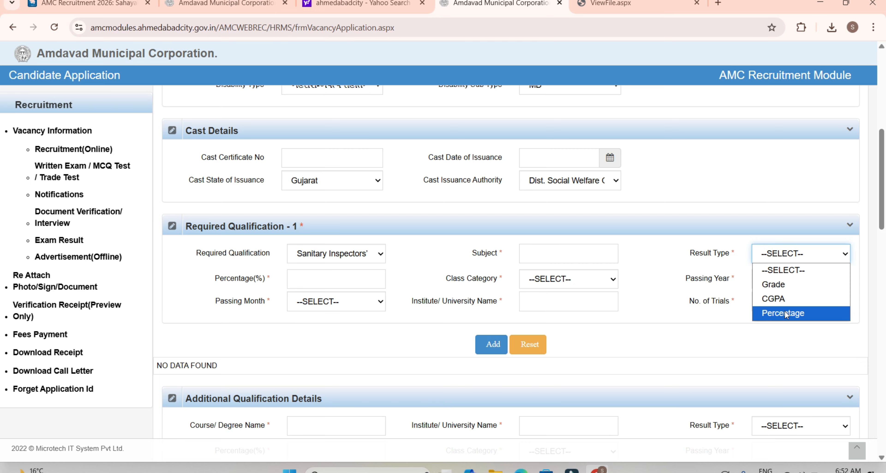
{"action": "left_click", "coordinate": [694, 283]}
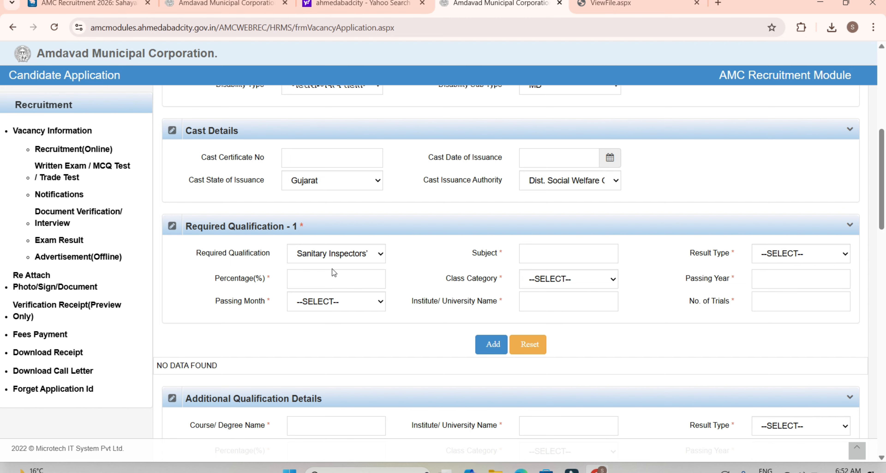
{"action": "left_click", "coordinate": [298, 274]}
{"action": "left_click", "coordinate": [298, 274]}
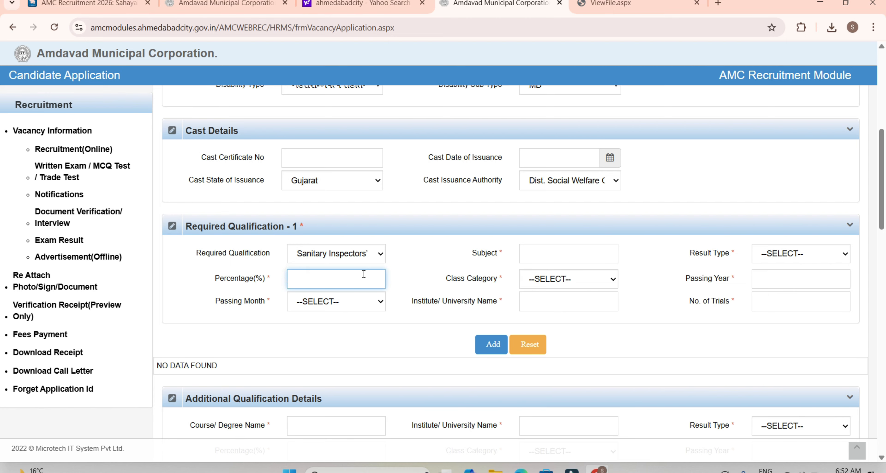
Set the required qualification's Class Category to Distinction, leaving the institute name and passing month unfilled
{"action": "left_click", "coordinate": [530, 281]}
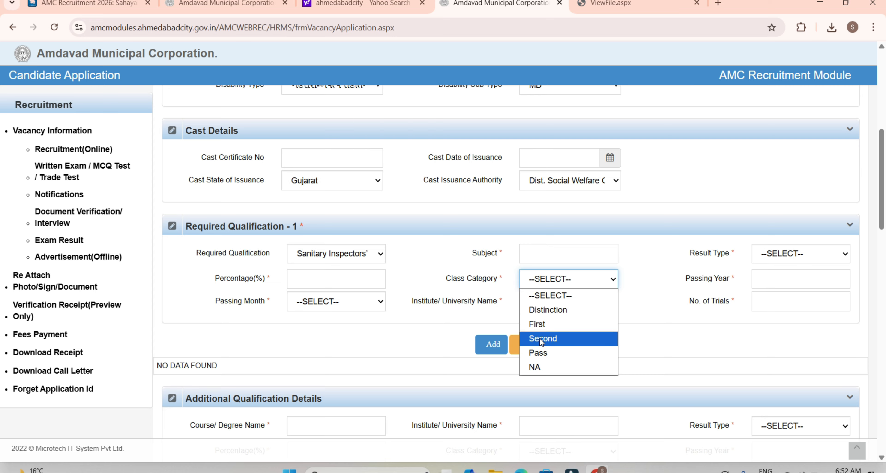
{"action": "left_click", "coordinate": [562, 311]}
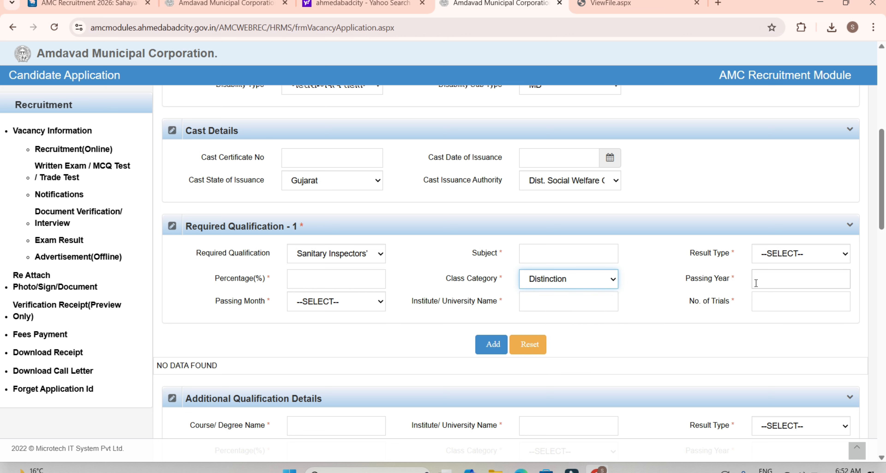
{"action": "left_click", "coordinate": [567, 293]}
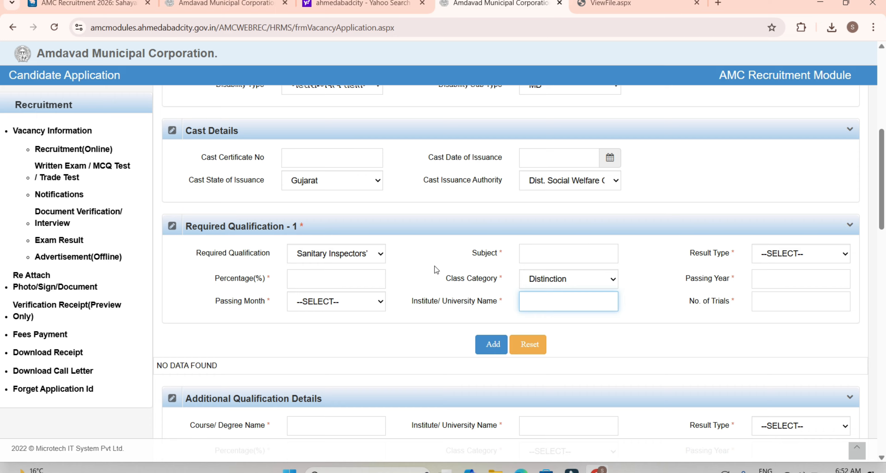
{"action": "left_click", "coordinate": [325, 309]}
{"action": "left_click", "coordinate": [325, 310]}
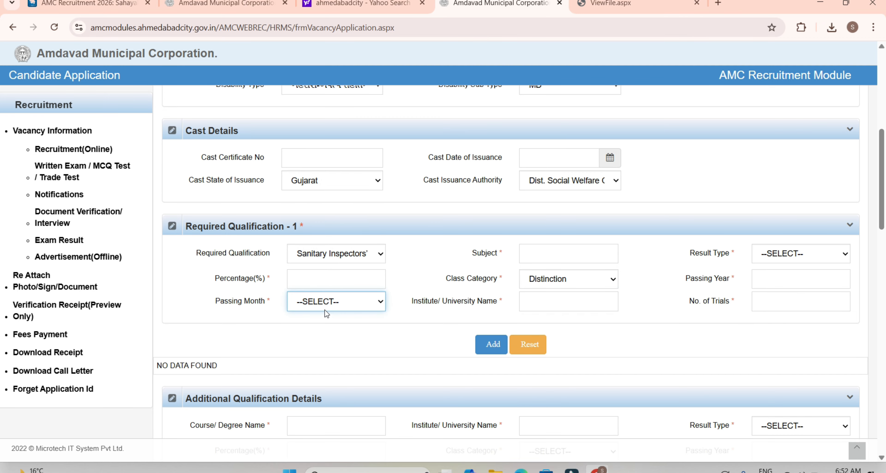
{"action": "left_click", "coordinate": [403, 329]}
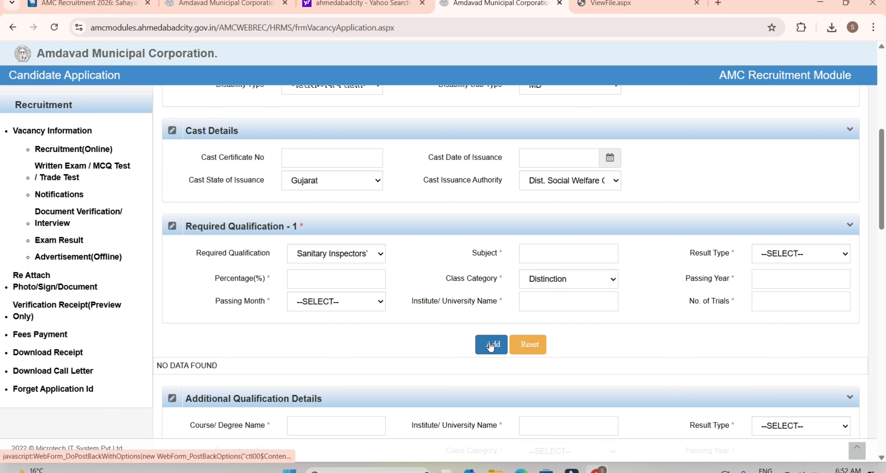
{"action": "left_click", "coordinate": [445, 338]}
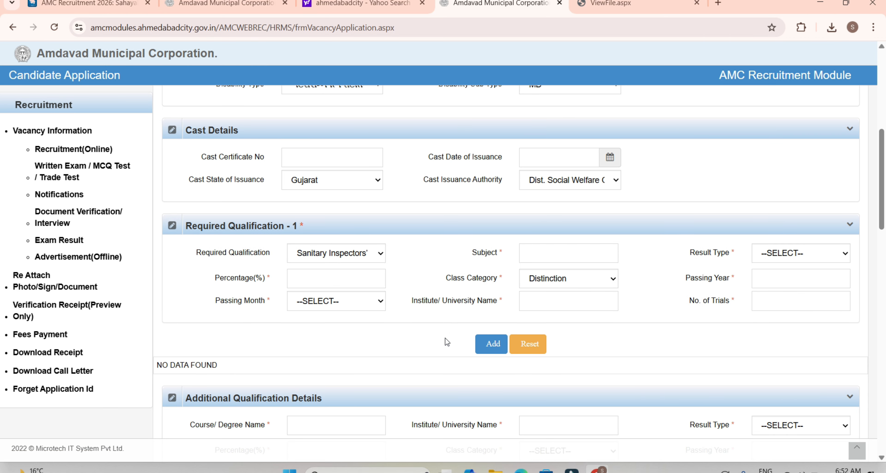
Examine the Additional Qualification Details section without entering a course or degree name
{"action": "scroll", "coordinate": [445, 338], "scroll_direction": "down", "scroll_amount": 6}
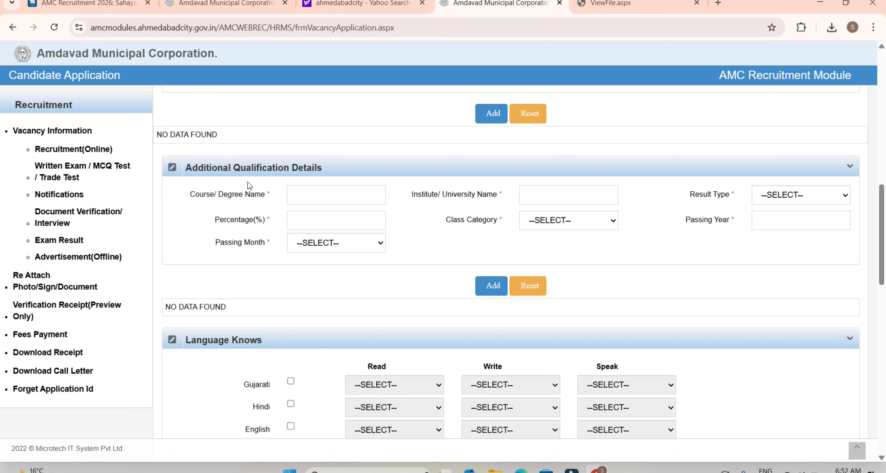
{"action": "left_click", "coordinate": [297, 198]}
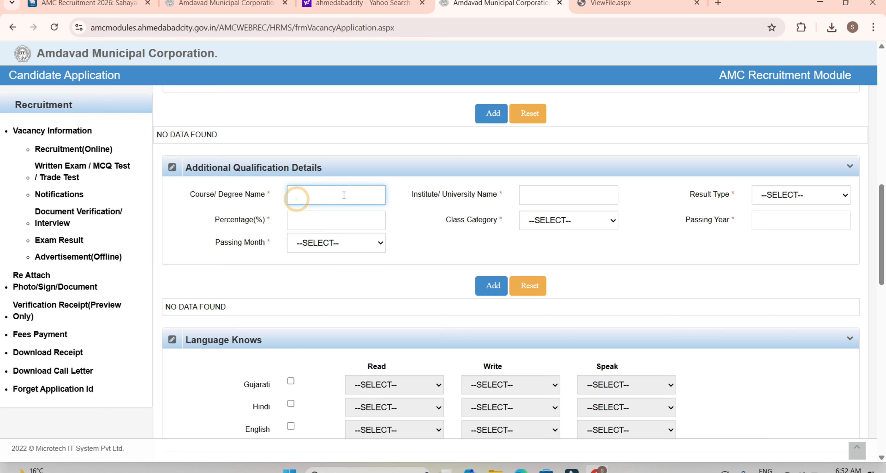
{"action": "left_click", "coordinate": [406, 206]}
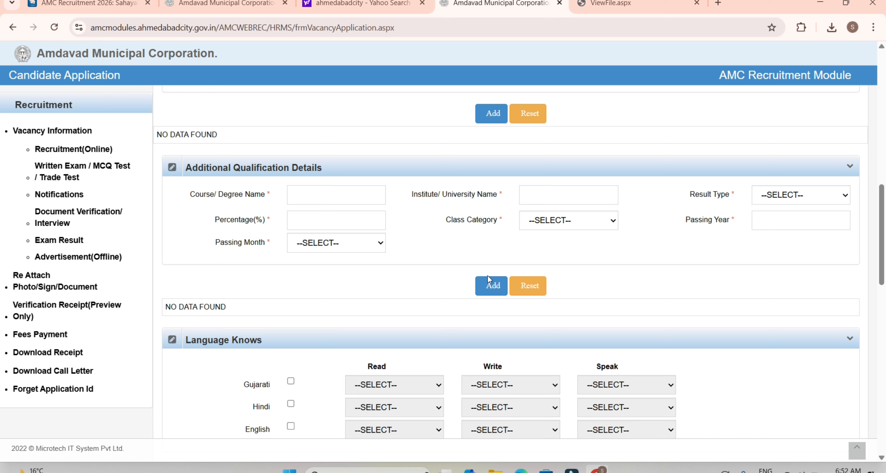
Mark Gujarati, Hindi and English as known languages in the Language Knows section
{"action": "left_click", "coordinate": [442, 270]}
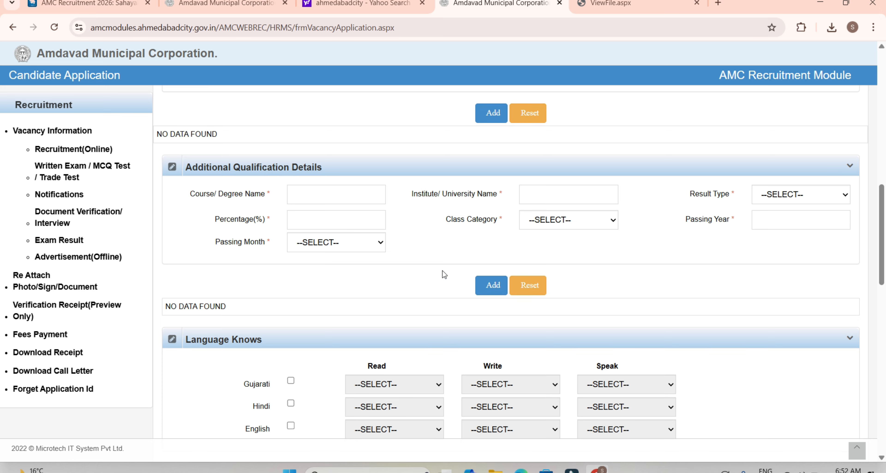
{"action": "scroll", "coordinate": [443, 270], "scroll_direction": "down", "scroll_amount": 5}
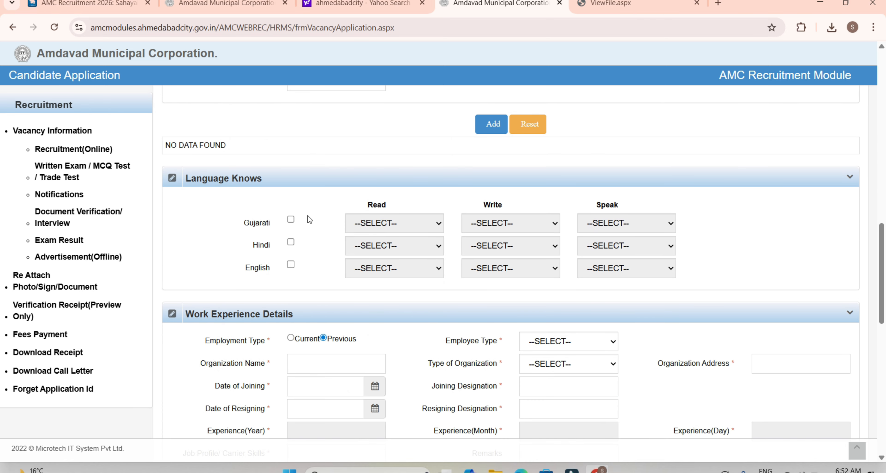
{"action": "left_click", "coordinate": [290, 220]}
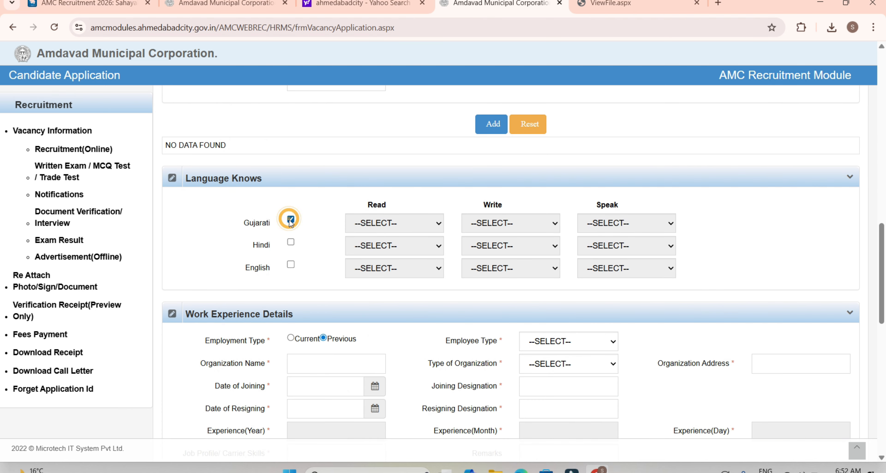
{"action": "left_click", "coordinate": [291, 242]}
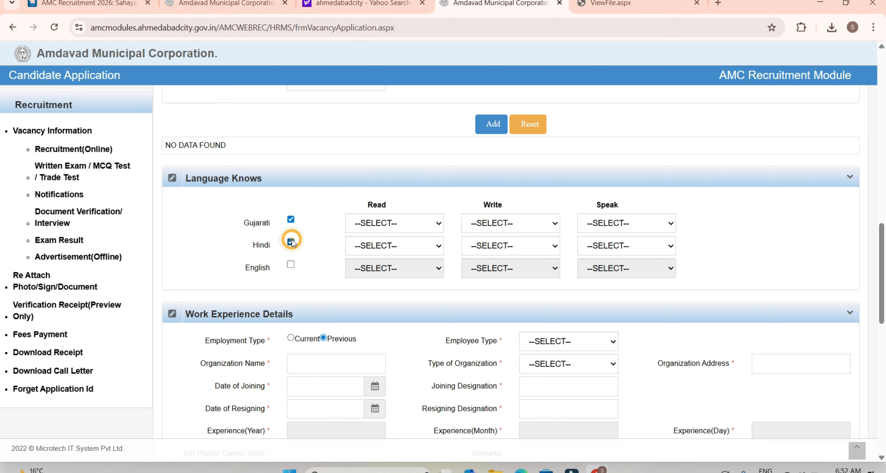
{"action": "left_click", "coordinate": [291, 265]}
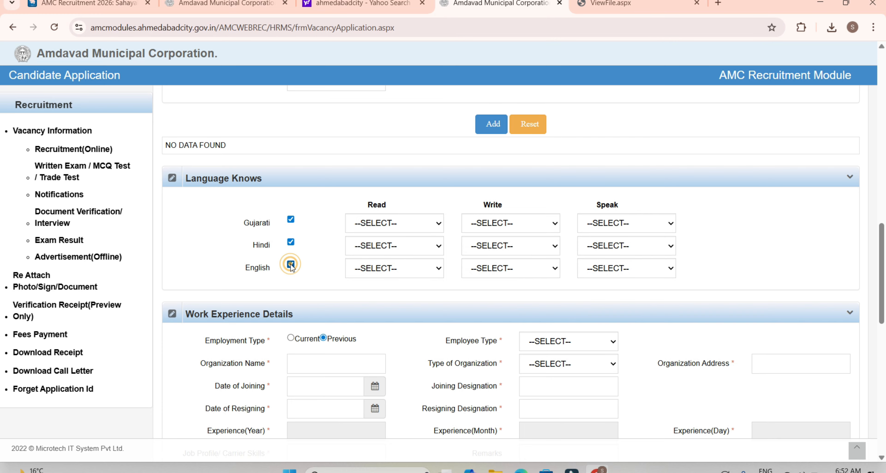
Set the Read level for Gujarati to HIGH
{"action": "left_click", "coordinate": [408, 223]}
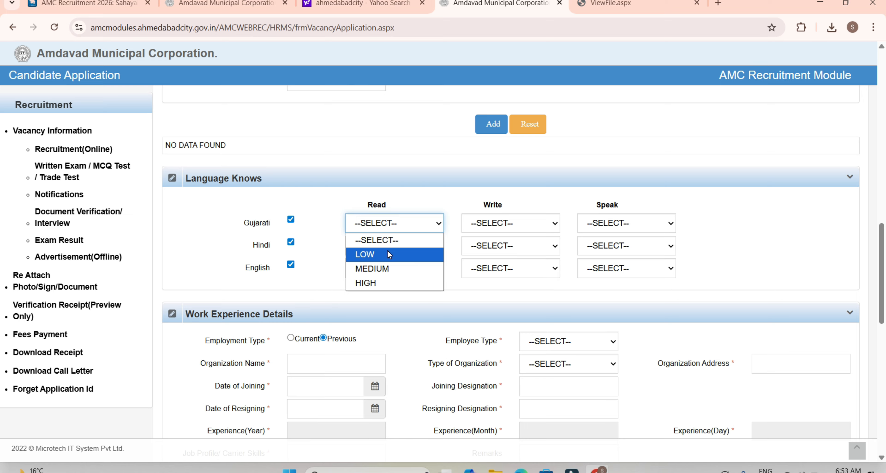
{"action": "left_click", "coordinate": [379, 280]}
{"action": "left_click", "coordinate": [399, 290]}
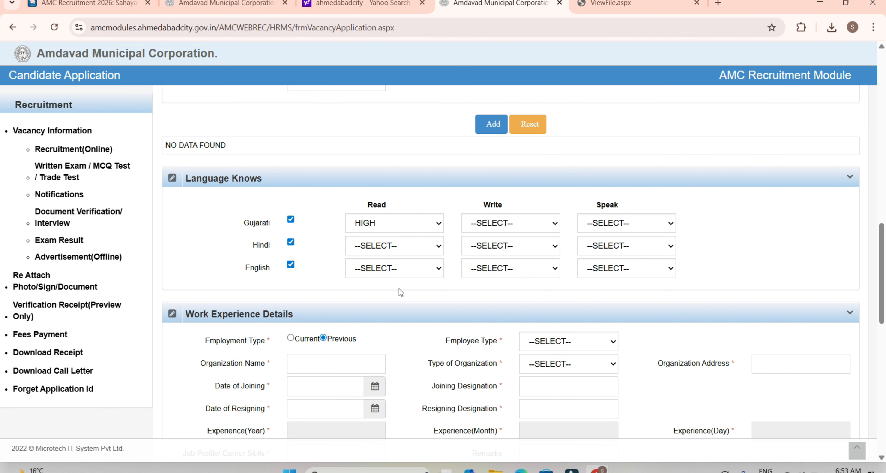
Compare the Current and Previous employment types in Work Experience Details, keep Previous, and check the Employee Type choices without picking one
{"action": "scroll", "coordinate": [399, 288], "scroll_direction": "down", "scroll_amount": 3}
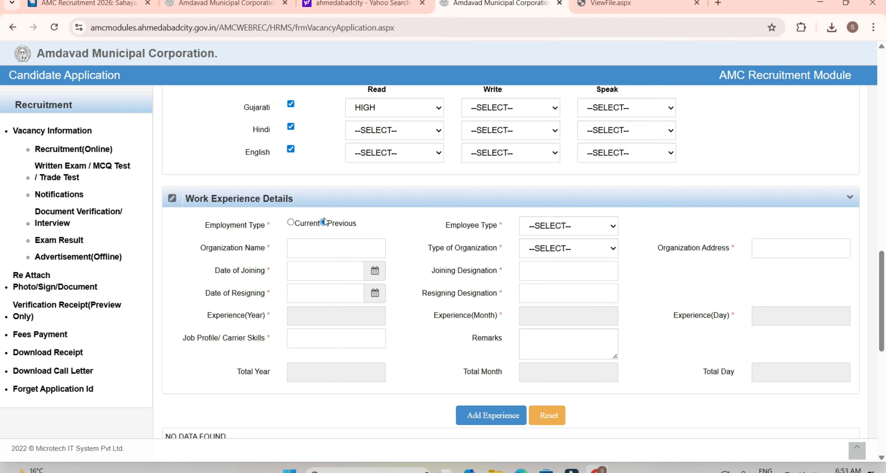
{"action": "left_click", "coordinate": [291, 224]}
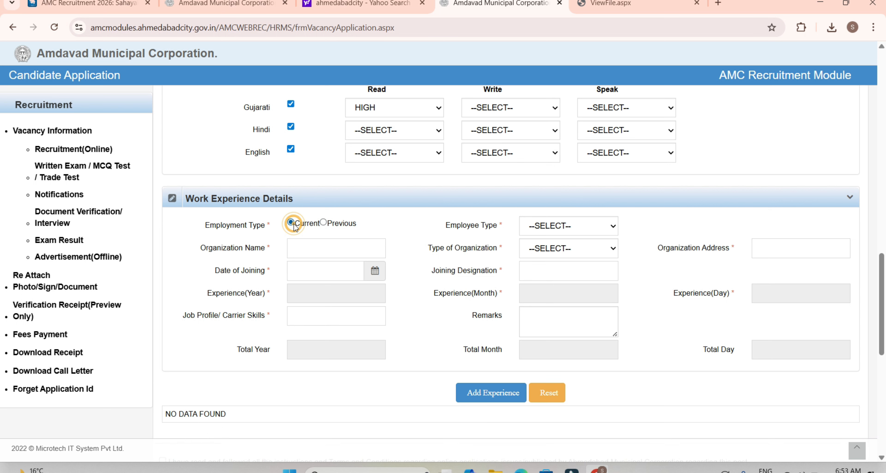
{"action": "left_click", "coordinate": [324, 222]}
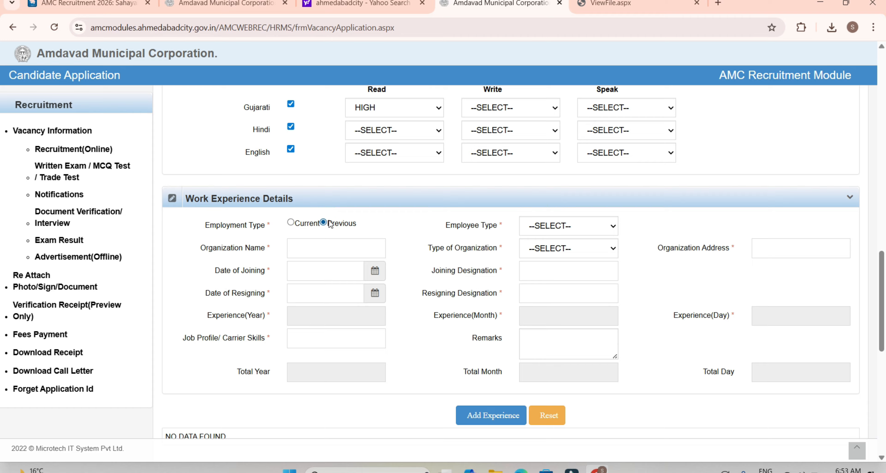
{"action": "left_click", "coordinate": [547, 228]}
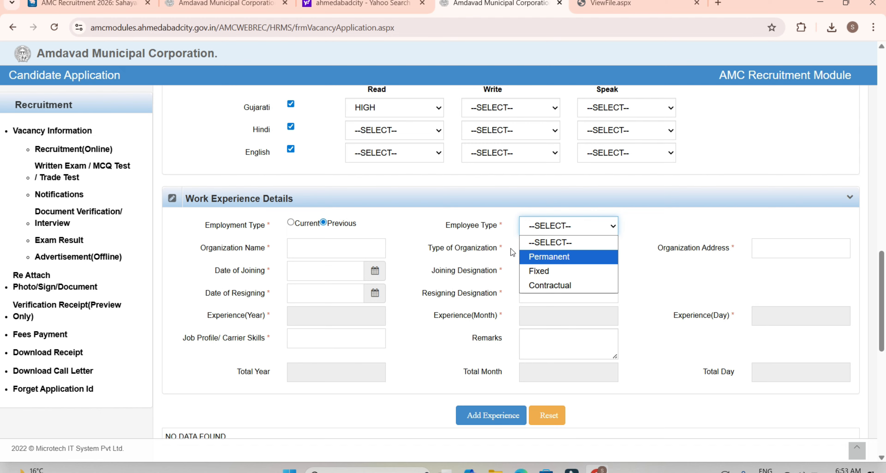
{"action": "left_click", "coordinate": [474, 234]}
Examine the joining and resigning dates, designations and organization address fields in Work Experience Details without entering anything
{"action": "left_click", "coordinate": [320, 267]}
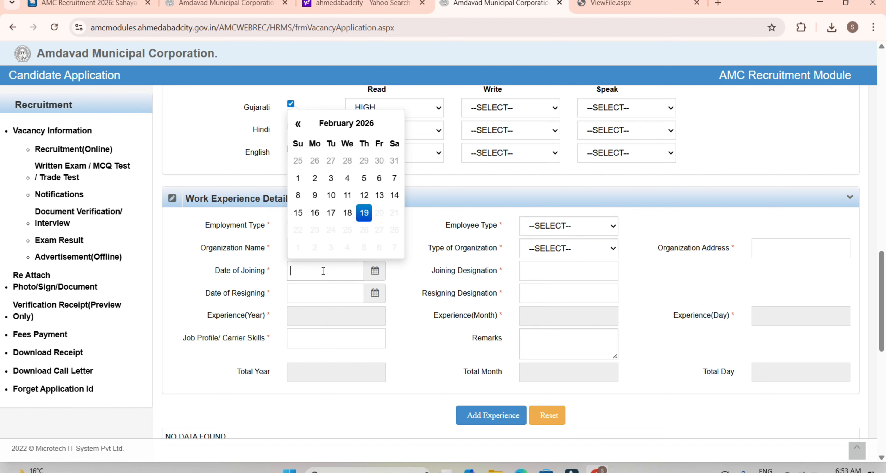
{"action": "left_click", "coordinate": [336, 269]}
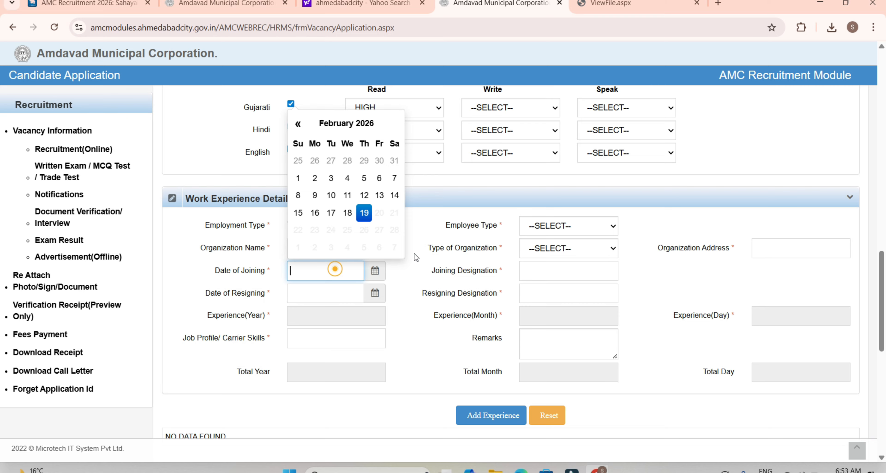
{"action": "left_click", "coordinate": [537, 268]}
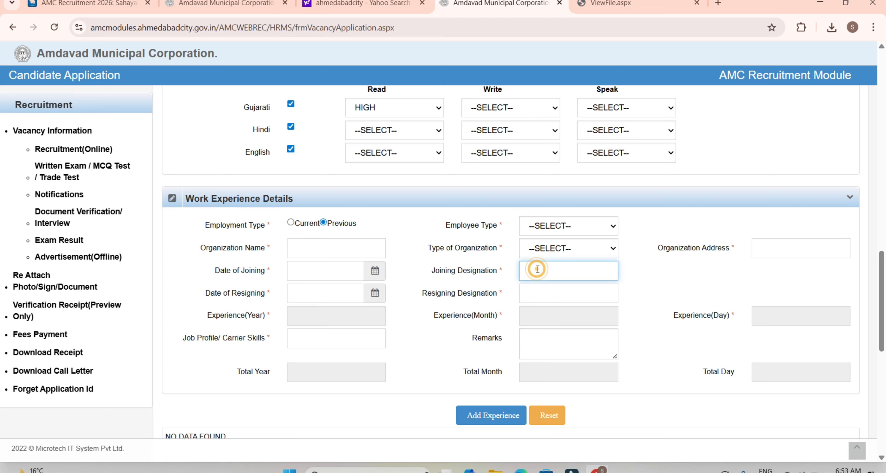
{"action": "left_click", "coordinate": [756, 247]}
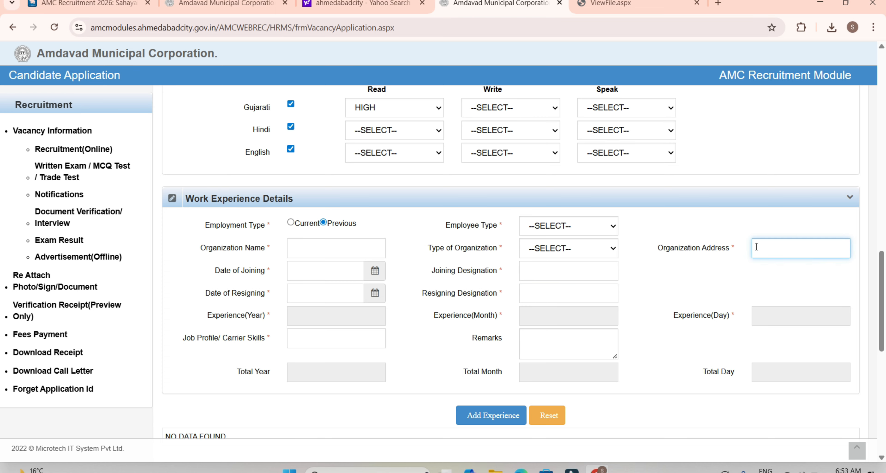
{"action": "left_click", "coordinate": [302, 291]}
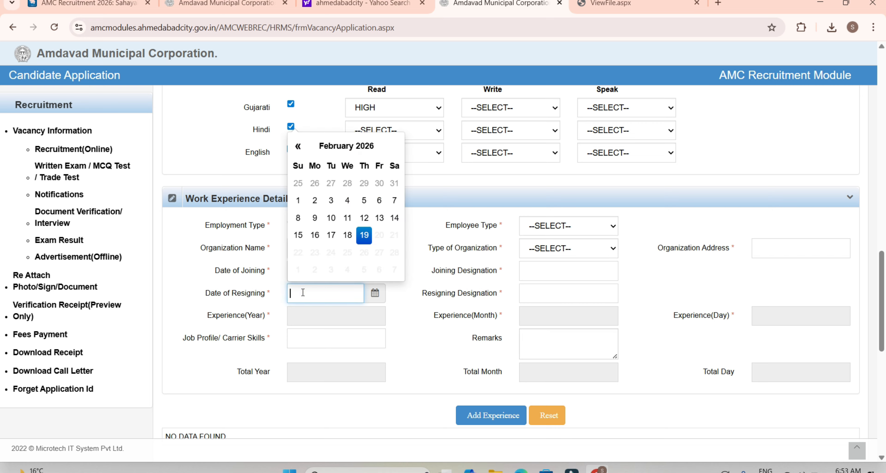
{"action": "left_click", "coordinate": [303, 292]}
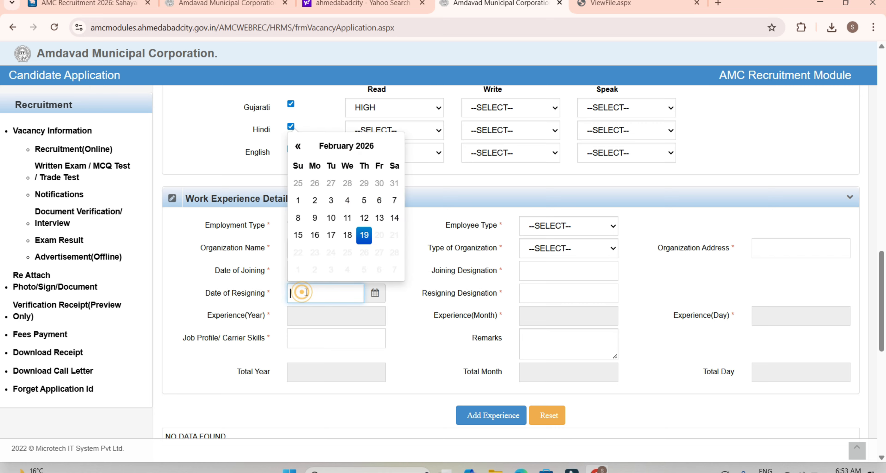
{"action": "left_click", "coordinate": [392, 289]}
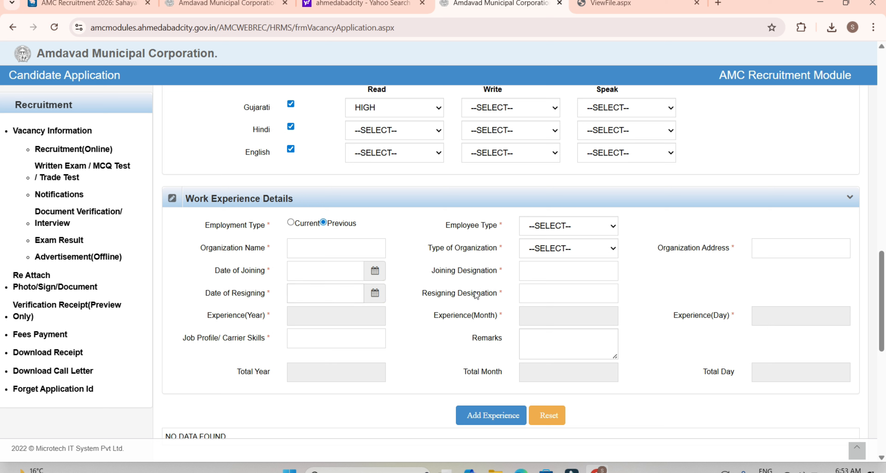
{"action": "left_click", "coordinate": [528, 295]}
{"action": "left_click", "coordinate": [321, 301]}
{"action": "left_click", "coordinate": [324, 269]}
{"action": "left_click", "coordinate": [534, 265]}
Accept the declaration about the instructions and Terms and Conditions for online applications
{"action": "scroll", "coordinate": [615, 411], "scroll_direction": "down", "scroll_amount": 6}
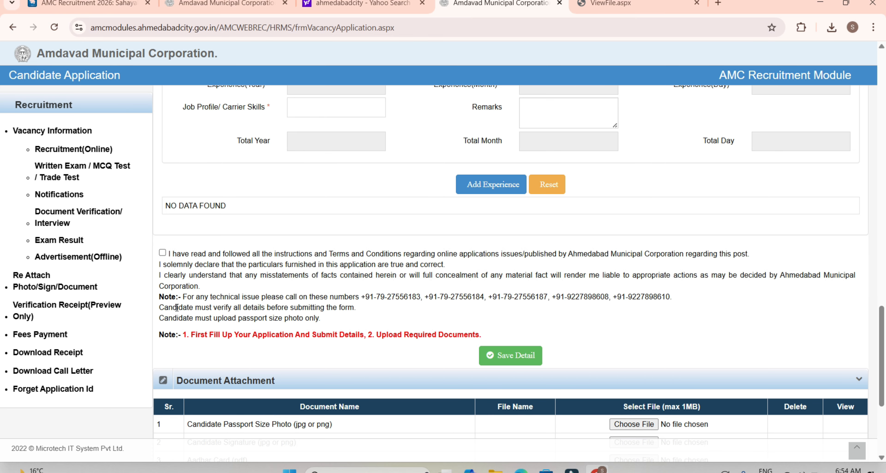
{"action": "left_click", "coordinate": [163, 253]}
Review the required files in the Document Attachment list, highlighting the Caste Certificate (pdf) entry, without choosing any file
{"action": "scroll", "coordinate": [427, 336], "scroll_direction": "down", "scroll_amount": 5}
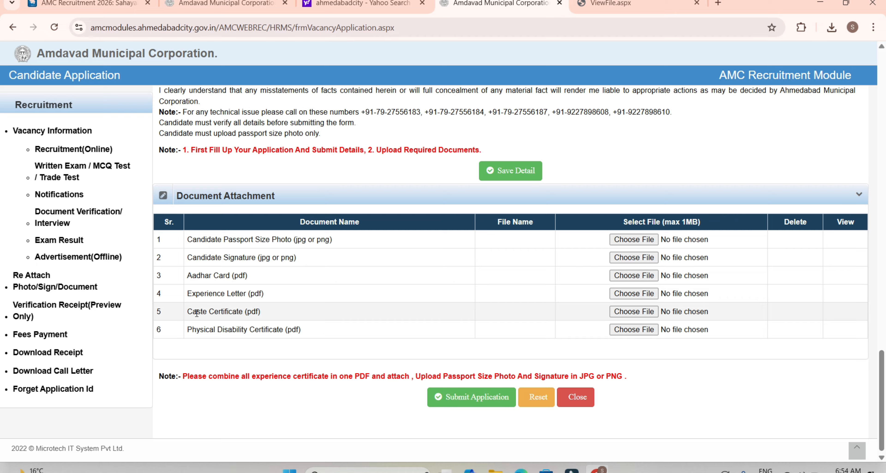
{"action": "left_click_drag", "start_coordinate": [186, 310], "coordinate": [262, 309]}
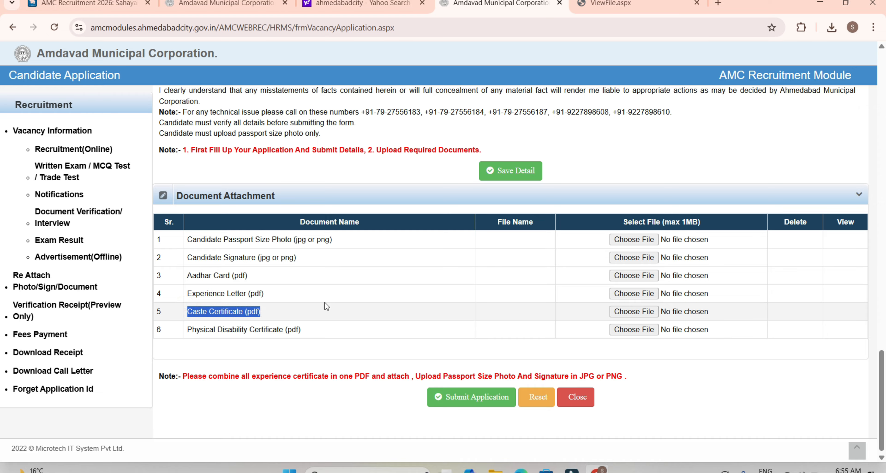
{"action": "left_click", "coordinate": [504, 319]}
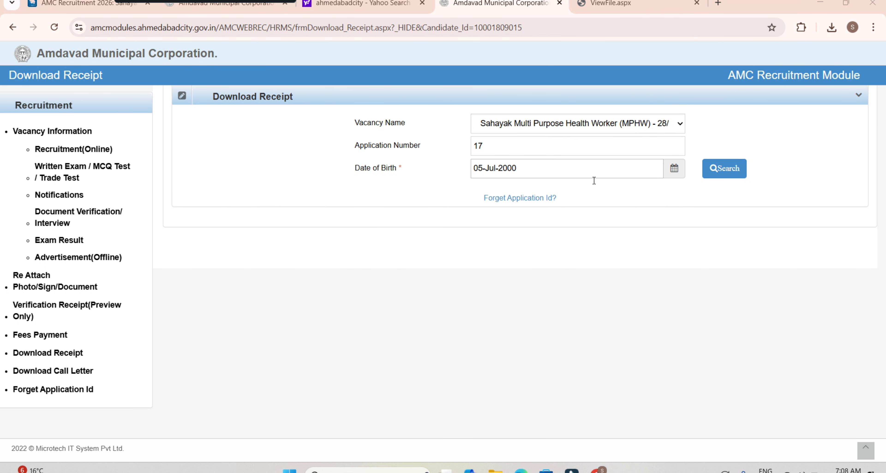
{"action": "left_click", "coordinate": [730, 172]}
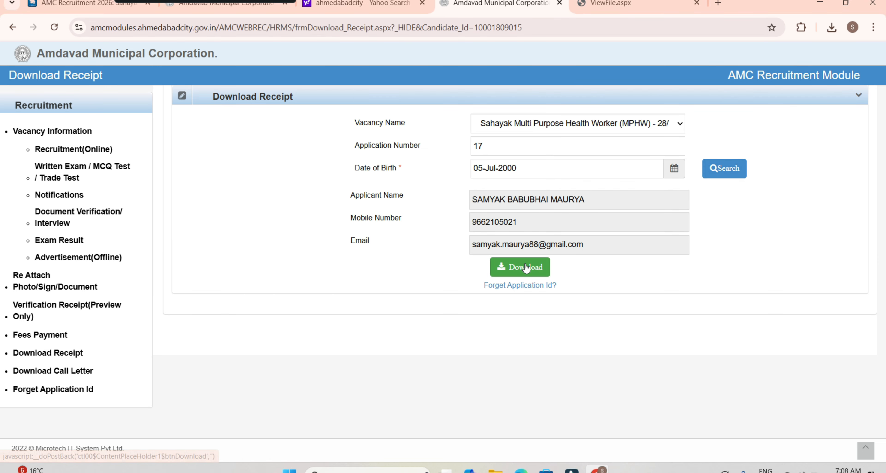
{"action": "left_click", "coordinate": [522, 267]}
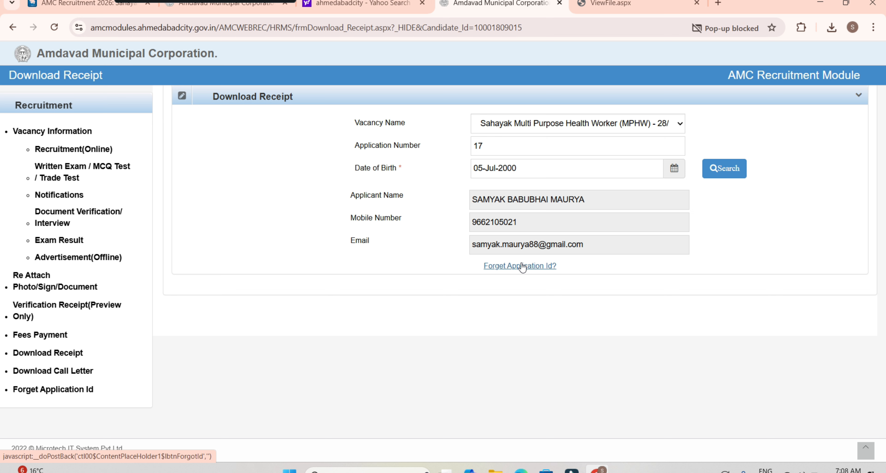
{"action": "left_click", "coordinate": [725, 28]}
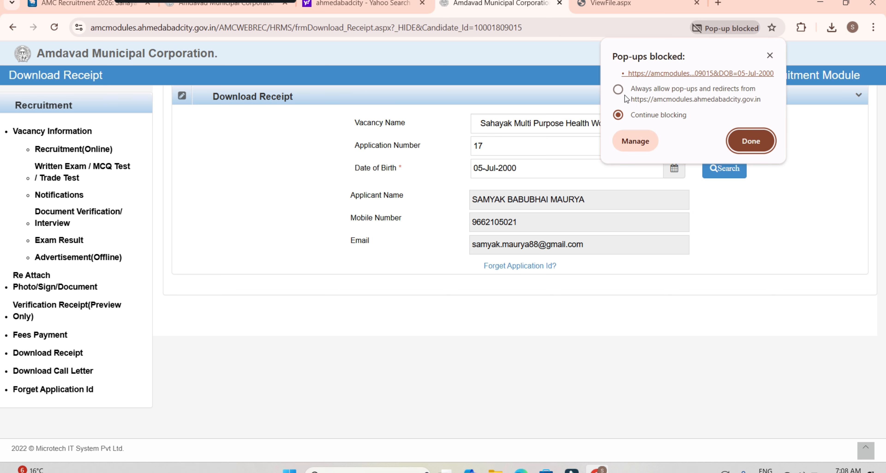
{"action": "left_click", "coordinate": [619, 90]}
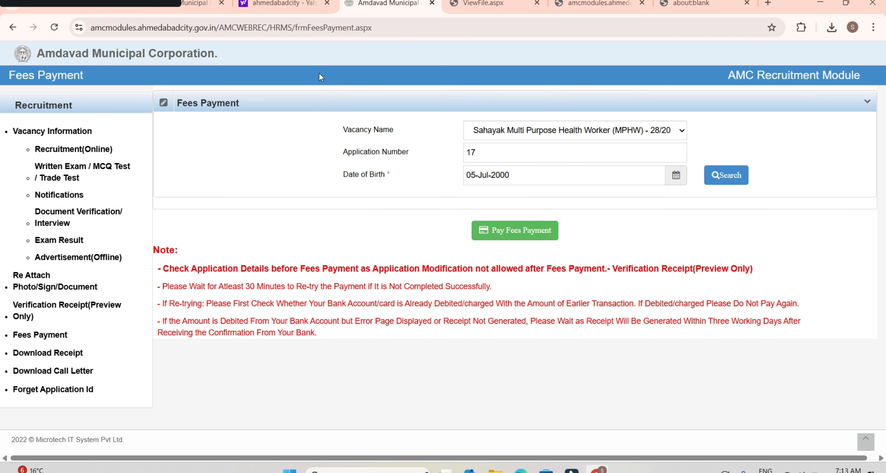